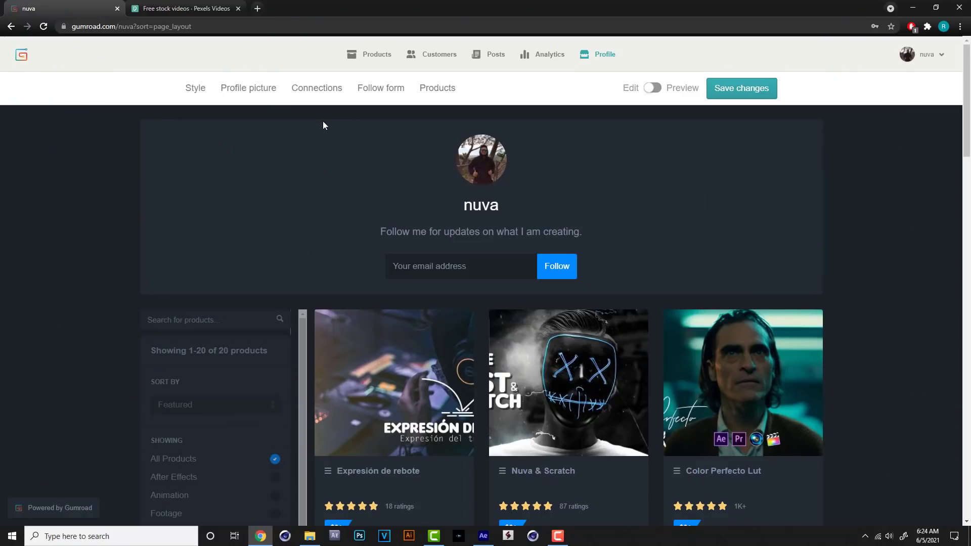
- Browse the Gumroad product list and view the second preview image of the Luts Pack
{"action": "scroll", "coordinate": [906, 329], "scroll_direction": "down", "scroll_amount": 3}
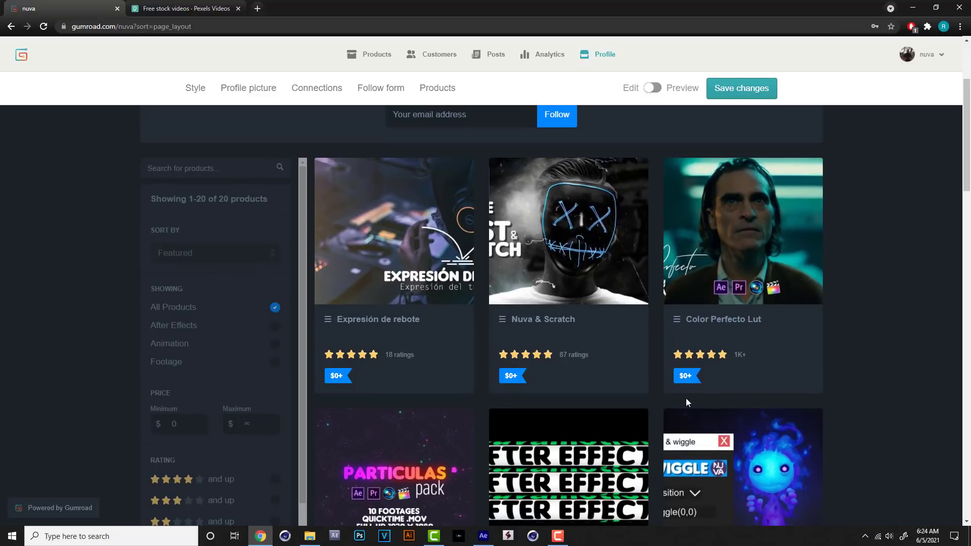
{"action": "scroll", "coordinate": [896, 389], "scroll_direction": "down", "scroll_amount": 9}
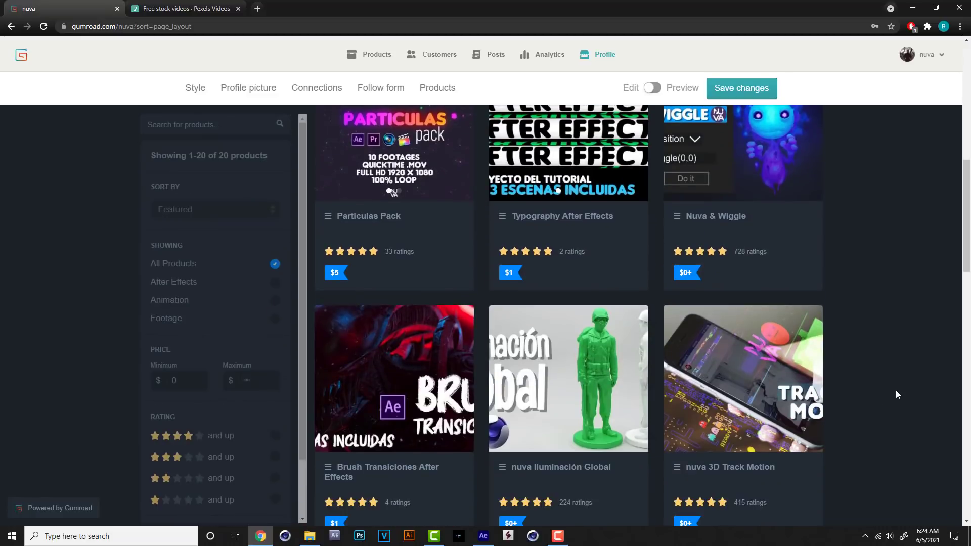
{"action": "scroll", "coordinate": [896, 390], "scroll_direction": "down", "scroll_amount": 16}
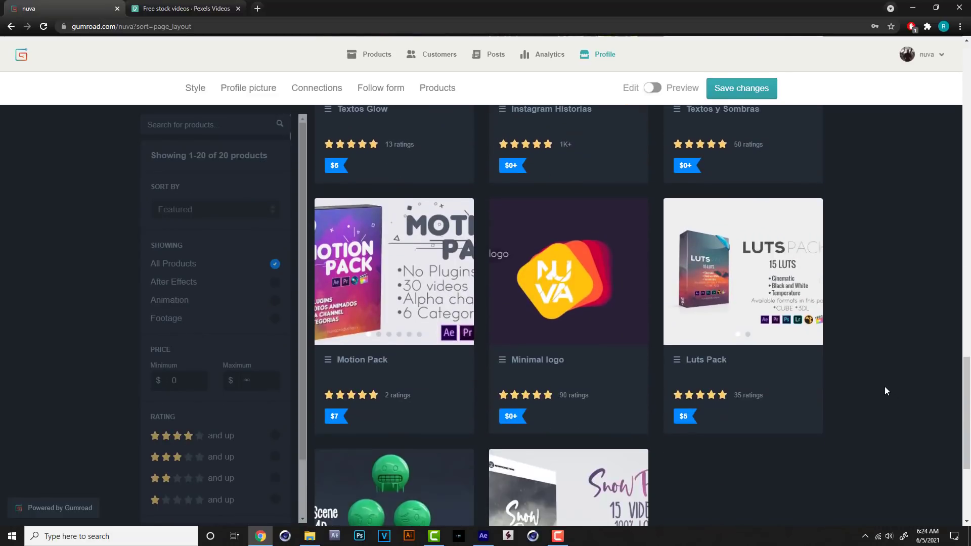
{"action": "scroll", "coordinate": [884, 391], "scroll_direction": "down", "scroll_amount": 1}
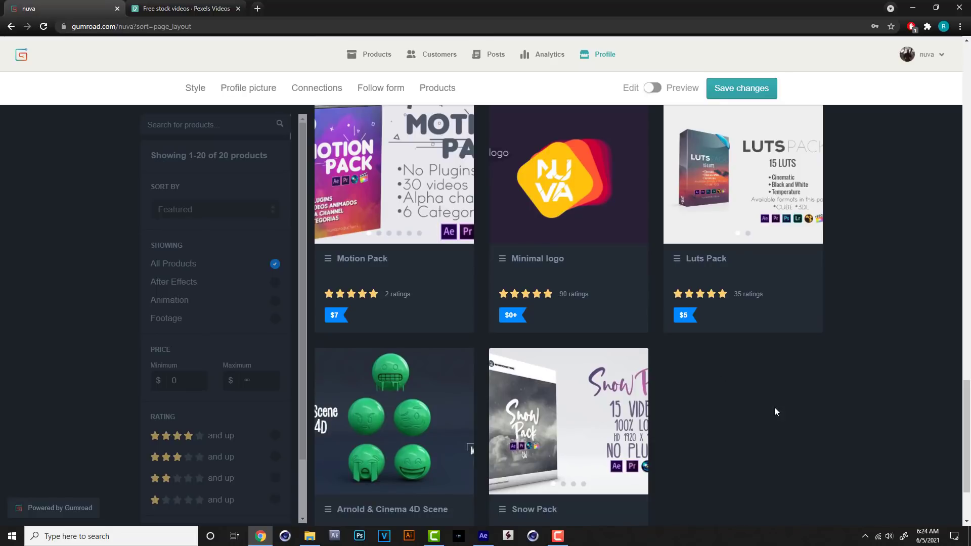
{"action": "scroll", "coordinate": [793, 416], "scroll_direction": "up", "scroll_amount": 1}
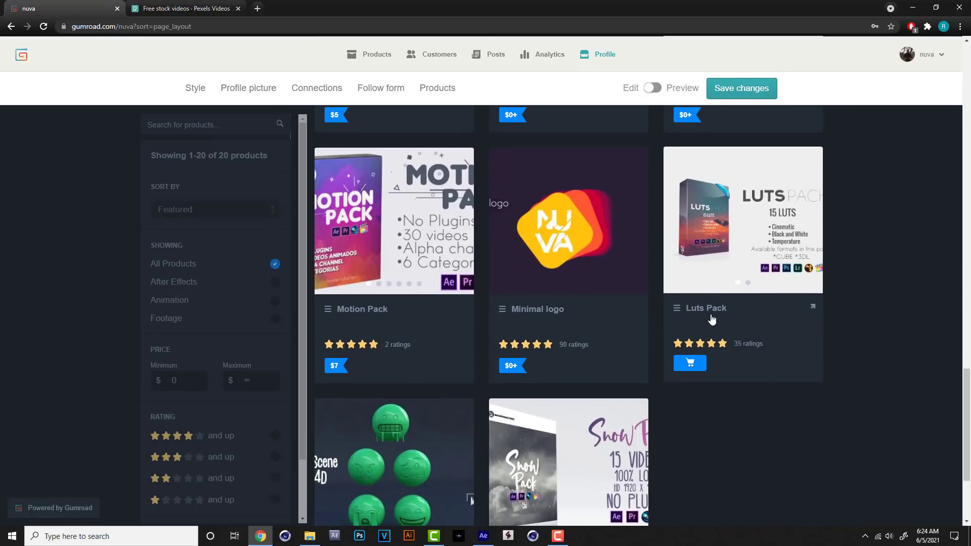
{"action": "left_click", "coordinate": [706, 309]}
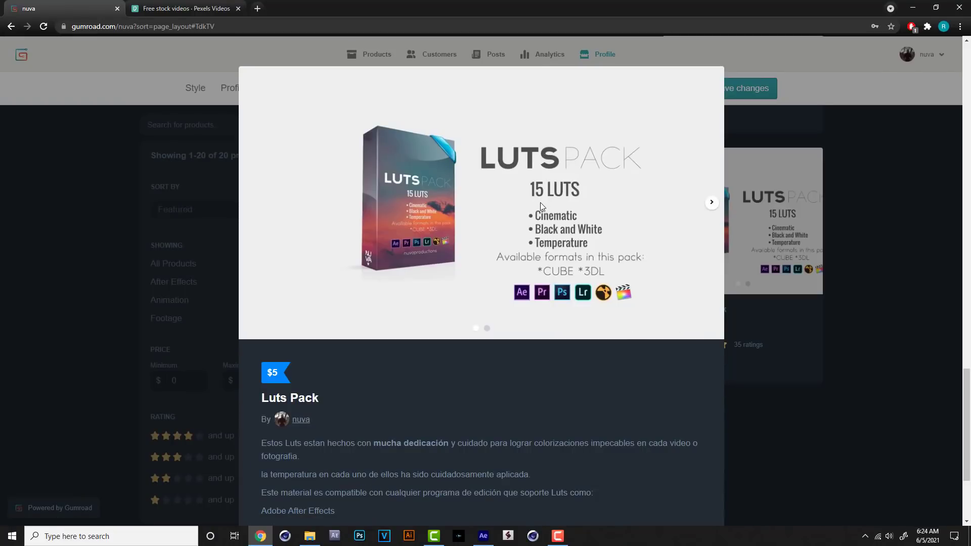
{"action": "left_click", "coordinate": [710, 204]}
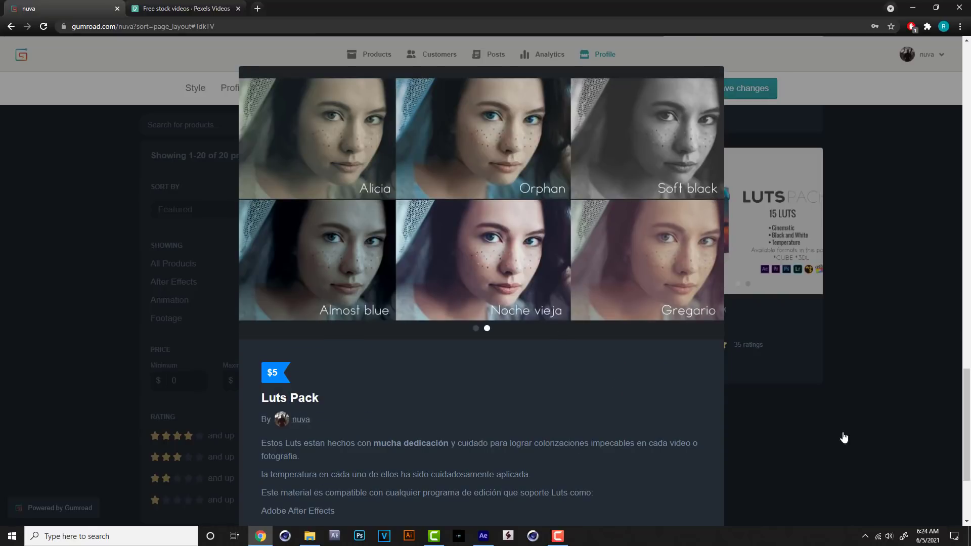
{"action": "left_click", "coordinate": [895, 392]}
{"action": "scroll", "coordinate": [825, 450], "scroll_direction": "down", "scroll_amount": 3}
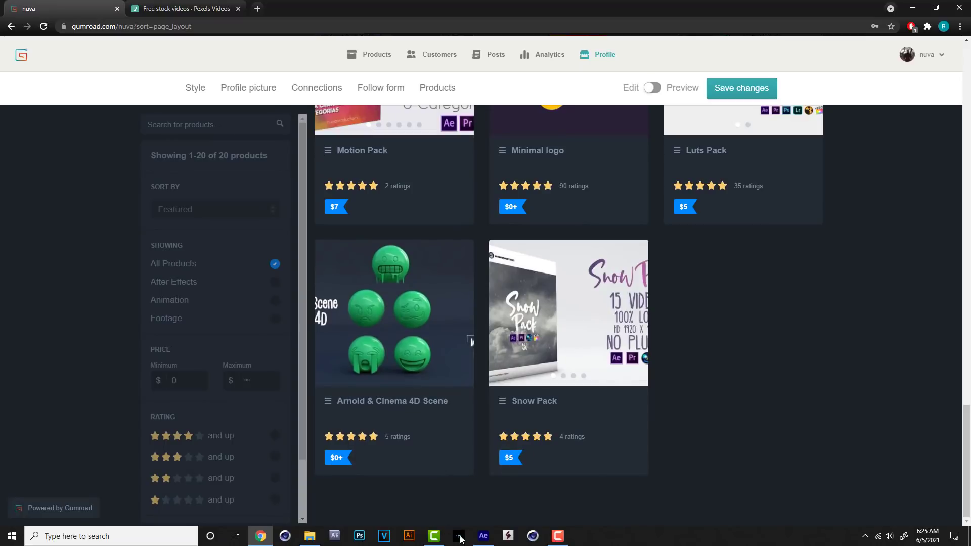
- Switch to After Effects and create a new composition from the oziel-gomez boots photo
{"action": "left_click", "coordinate": [483, 536]}
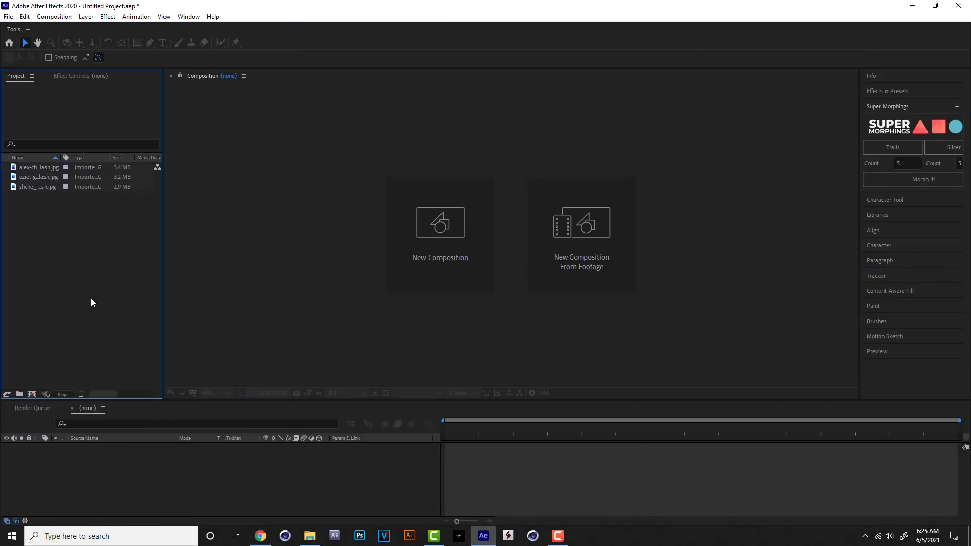
{"action": "left_click_drag", "start_coordinate": [49, 216], "coordinate": [15, 166]}
{"action": "left_click", "coordinate": [68, 228]}
{"action": "left_click", "coordinate": [43, 177]}
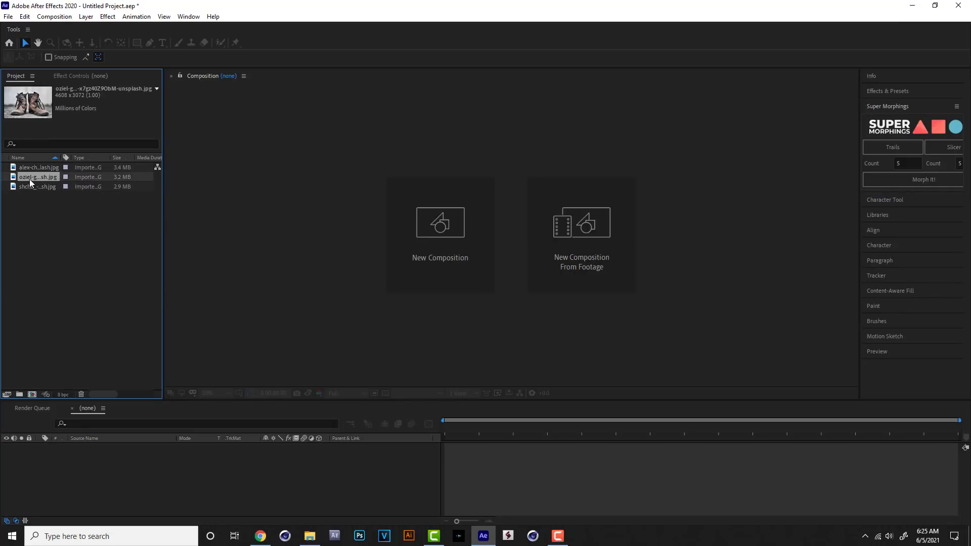
{"action": "left_click_drag", "start_coordinate": [31, 182], "coordinate": [438, 241]}
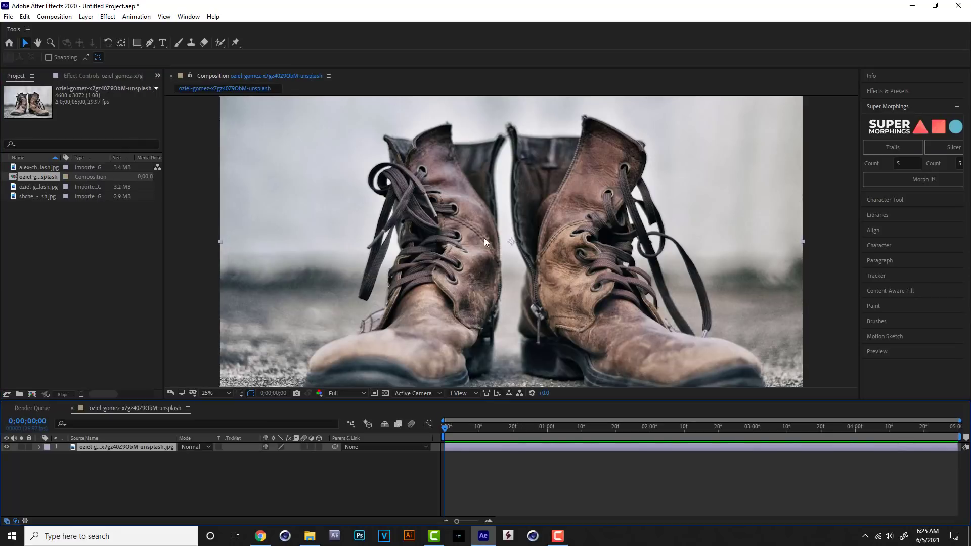
- Add an adjustment layer above the boots photo and rename it Color
{"action": "key", "text": "h"}
{"action": "left_click_drag", "start_coordinate": [529, 293], "coordinate": [525, 273]}
{"action": "key", "text": "v"}
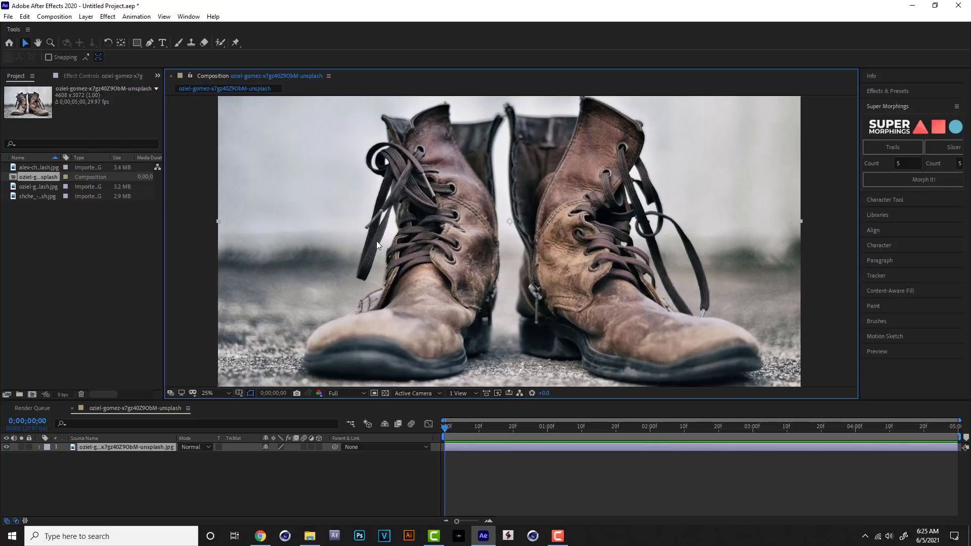
{"action": "left_click", "coordinate": [89, 17]}
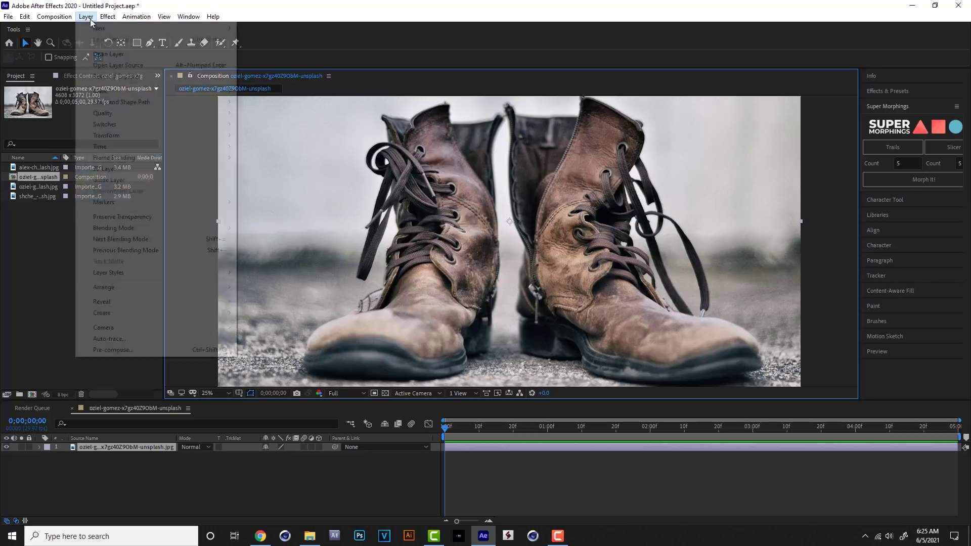
{"action": "mouse_move", "coordinate": [217, 29]}
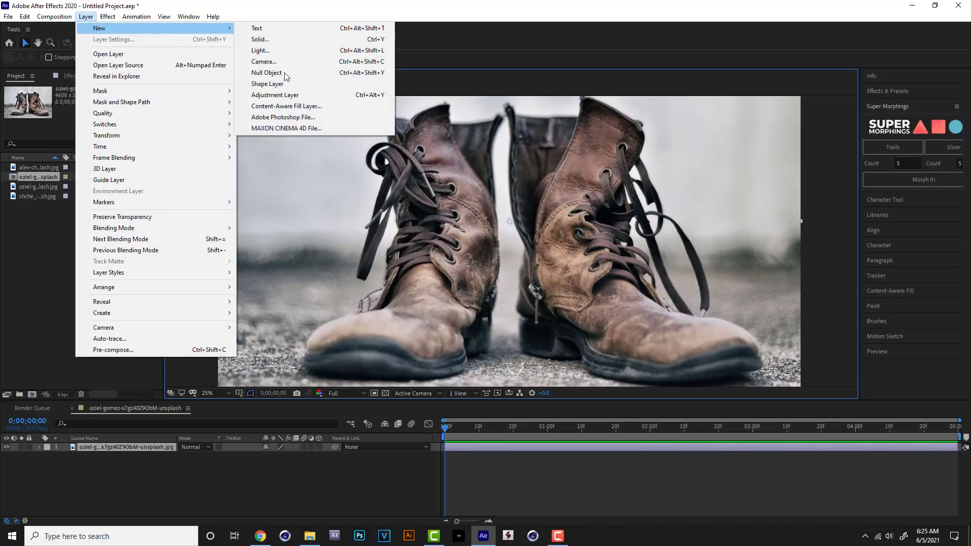
{"action": "left_click", "coordinate": [276, 95]}
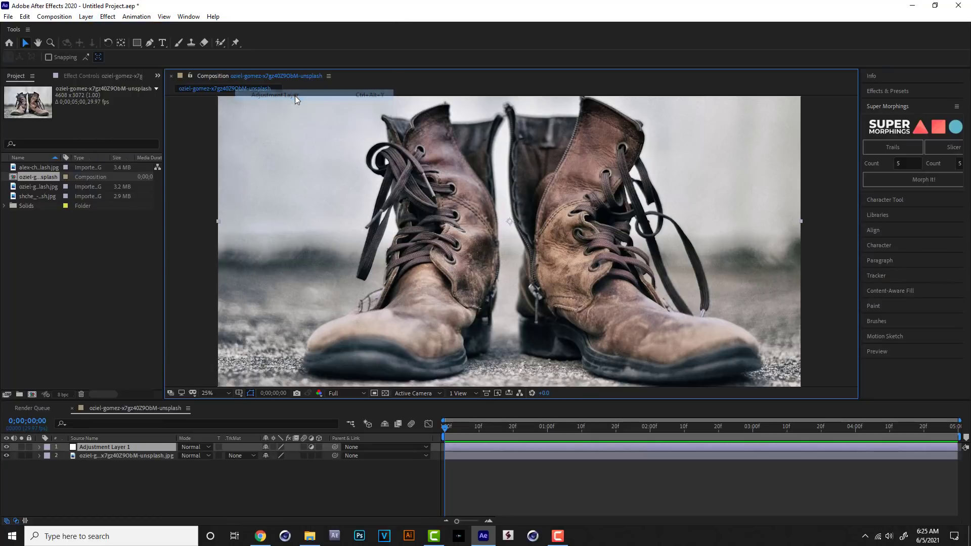
{"action": "left_click", "coordinate": [113, 449]}
{"action": "key", "text": "Return"}
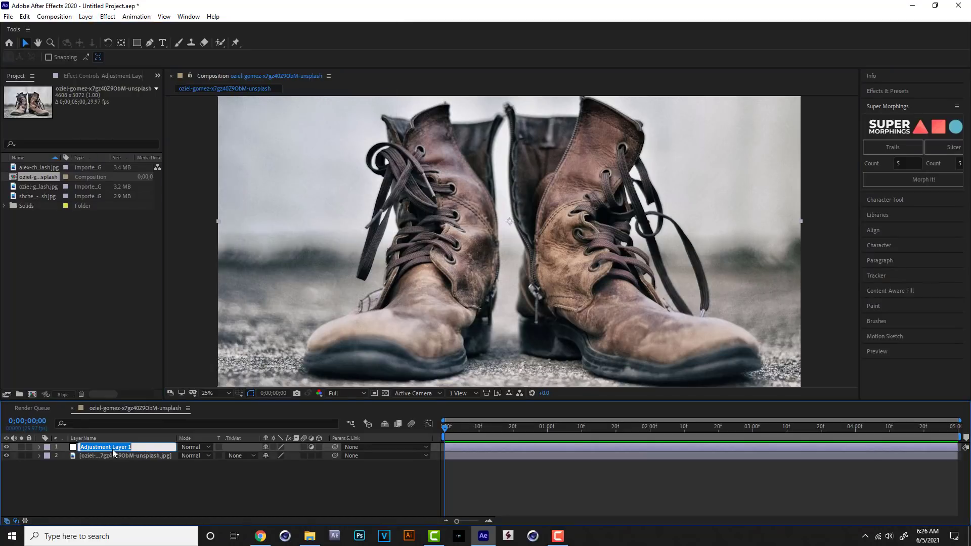
{"action": "type", "text": "Color"}
{"action": "left_click", "coordinate": [124, 479]}
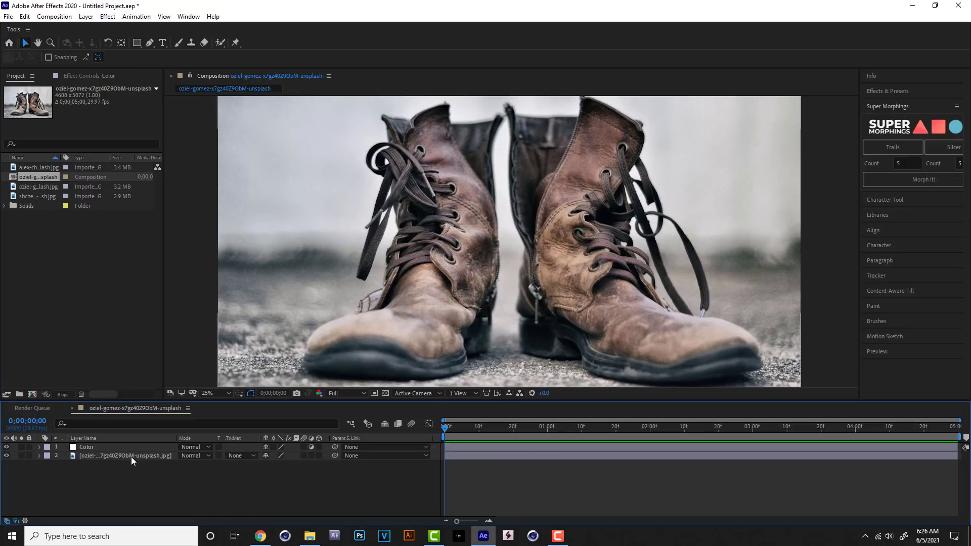
- Add the Apply Color LUT effect to the Color layer using the file Nuva color master.cube
{"action": "left_click", "coordinate": [101, 447]}
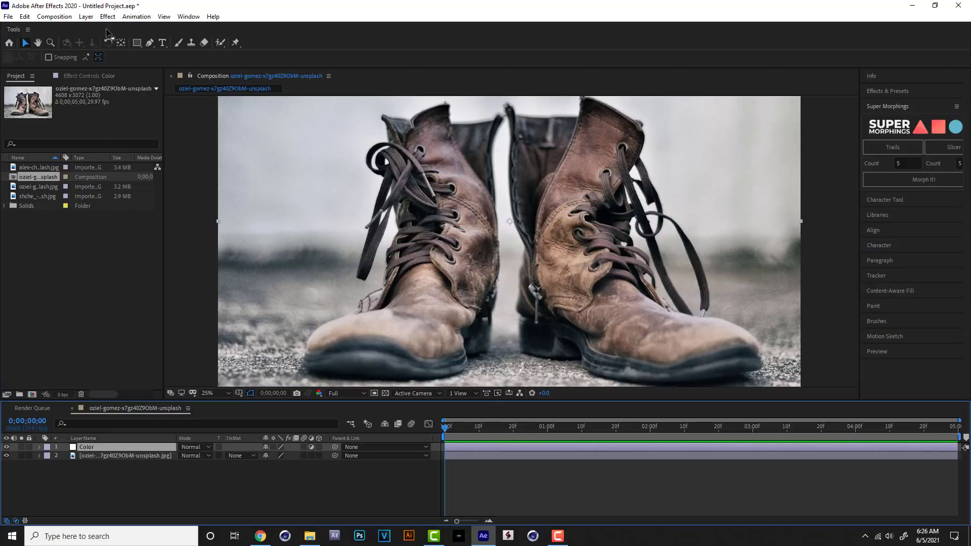
{"action": "left_click", "coordinate": [108, 16]}
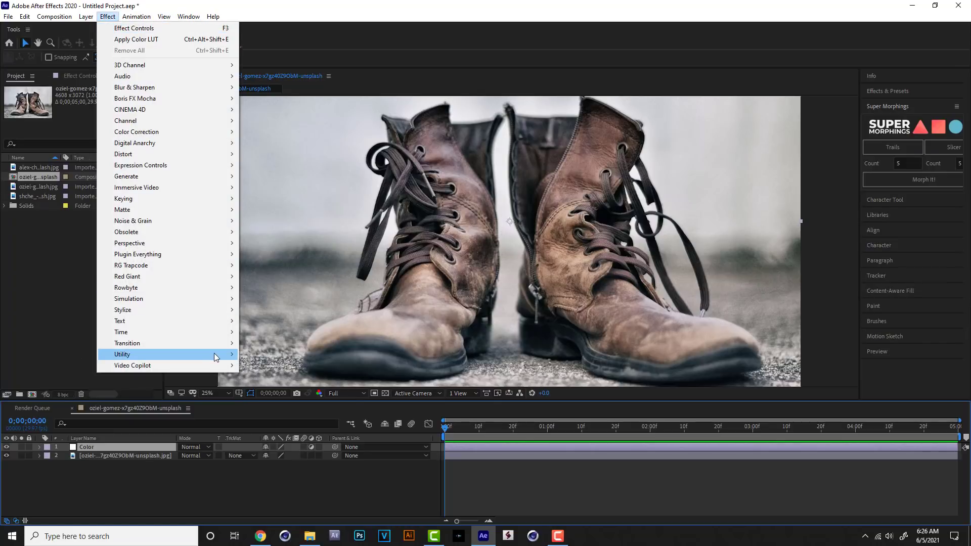
{"action": "mouse_move", "coordinate": [218, 354]}
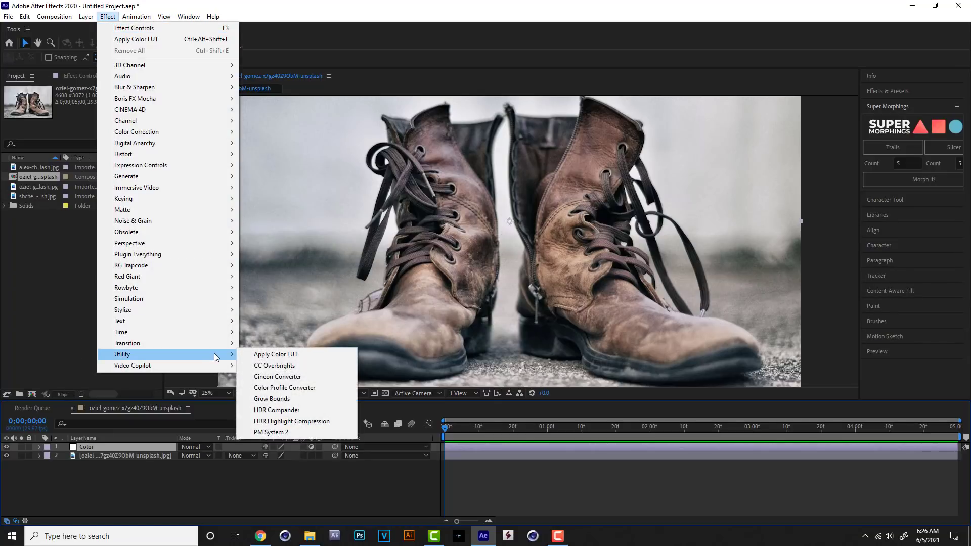
{"action": "left_click", "coordinate": [308, 355]}
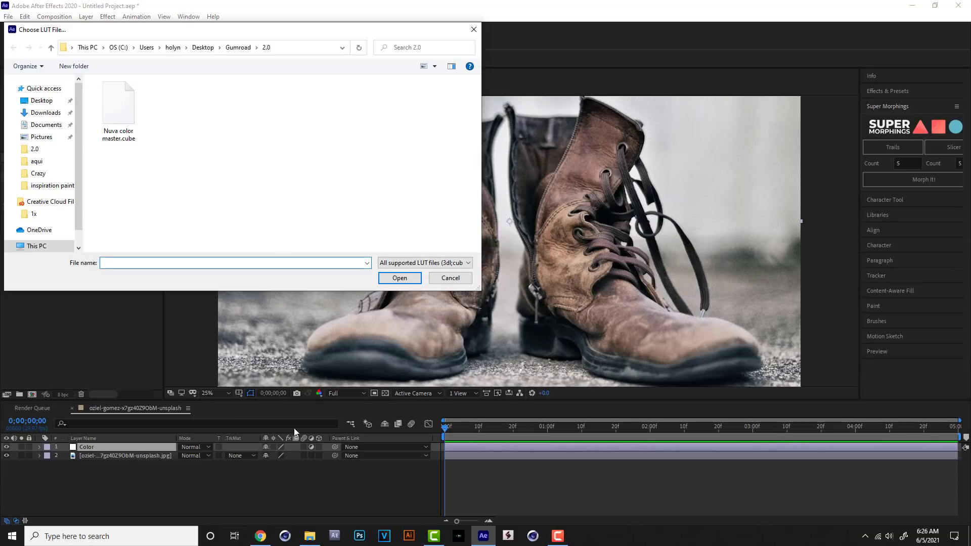
{"action": "left_click", "coordinate": [309, 536]}
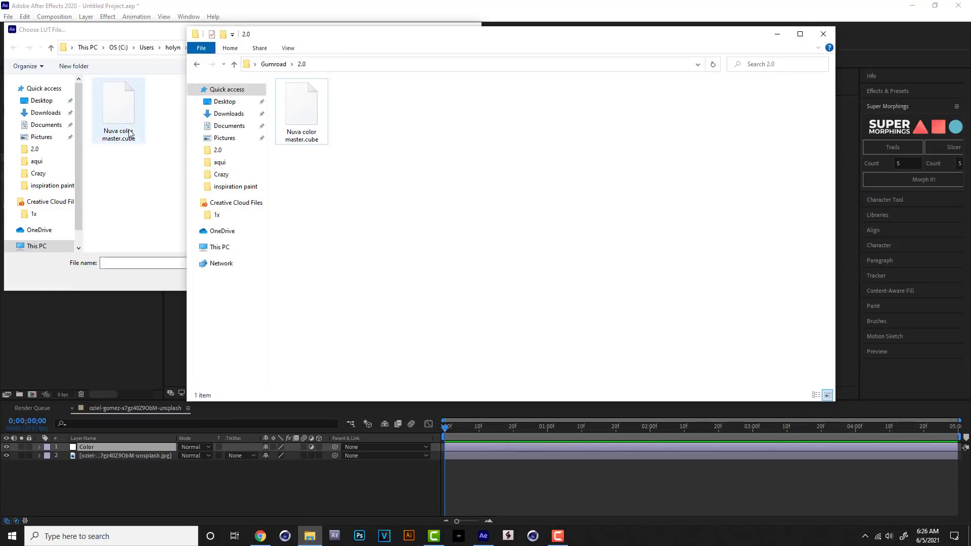
{"action": "left_click", "coordinate": [823, 34]}
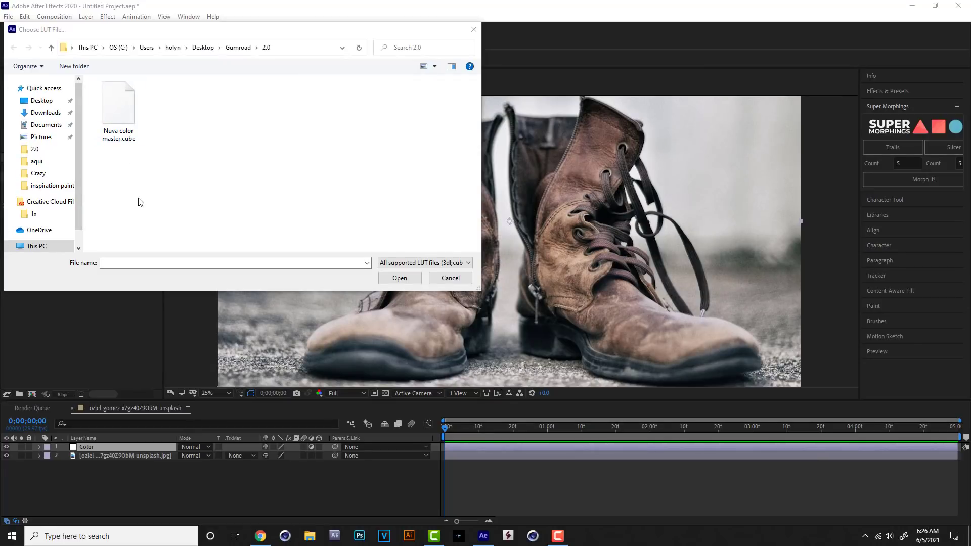
{"action": "left_click", "coordinate": [117, 112]}
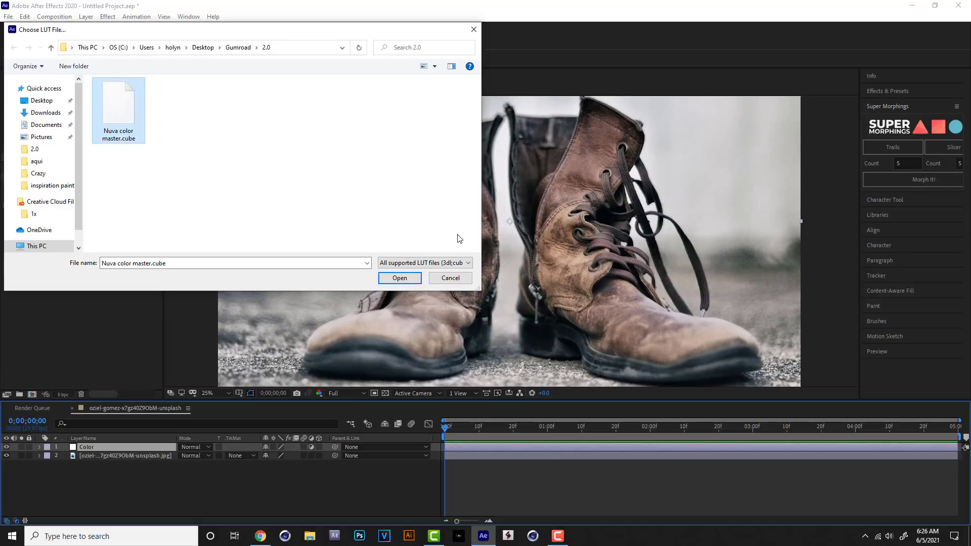
{"action": "left_click", "coordinate": [400, 278]}
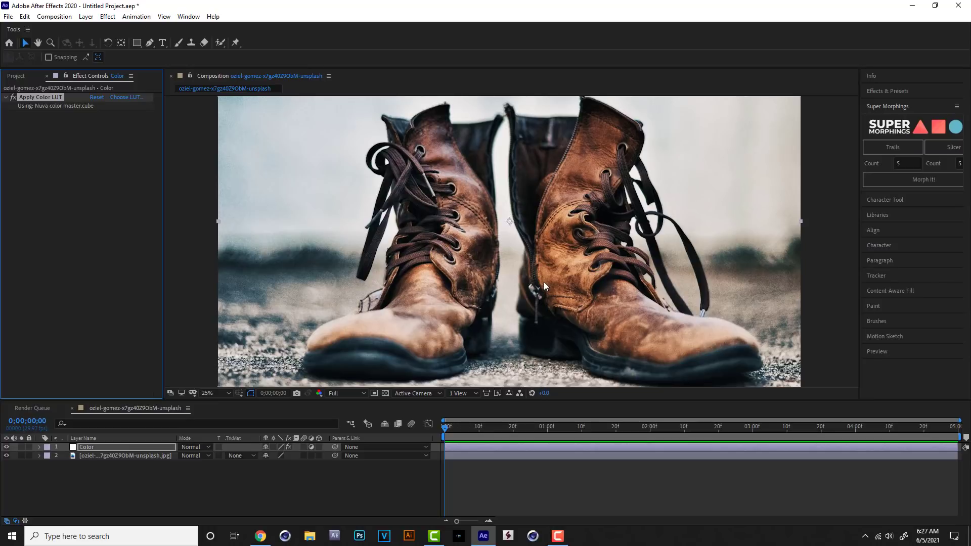
- Compare the boots photo with the Color layer hidden and shown, both overall and close up around the right boot and background
{"action": "left_click", "coordinate": [6, 447]}
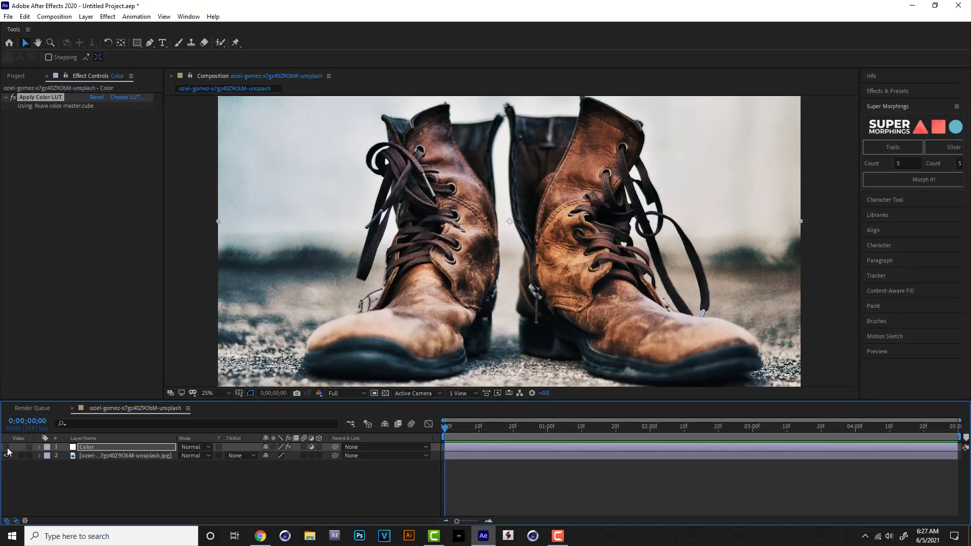
{"action": "left_click", "coordinate": [6, 447]}
{"action": "scroll", "coordinate": [664, 295], "scroll_direction": "up", "scroll_amount": 2}
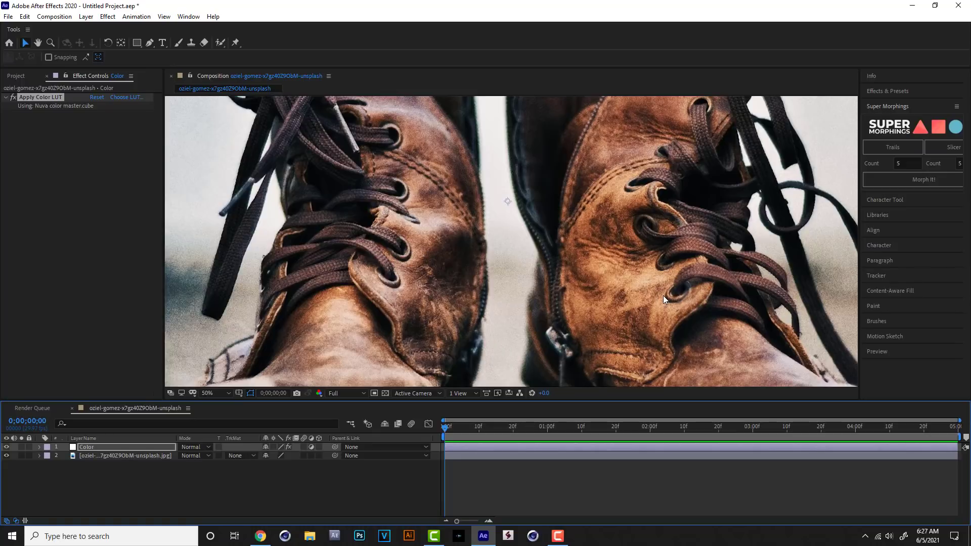
{"action": "left_click_drag", "start_coordinate": [715, 278], "coordinate": [206, 240]}
{"action": "left_click_drag", "start_coordinate": [482, 338], "coordinate": [490, 284]}
{"action": "key", "text": "v"}
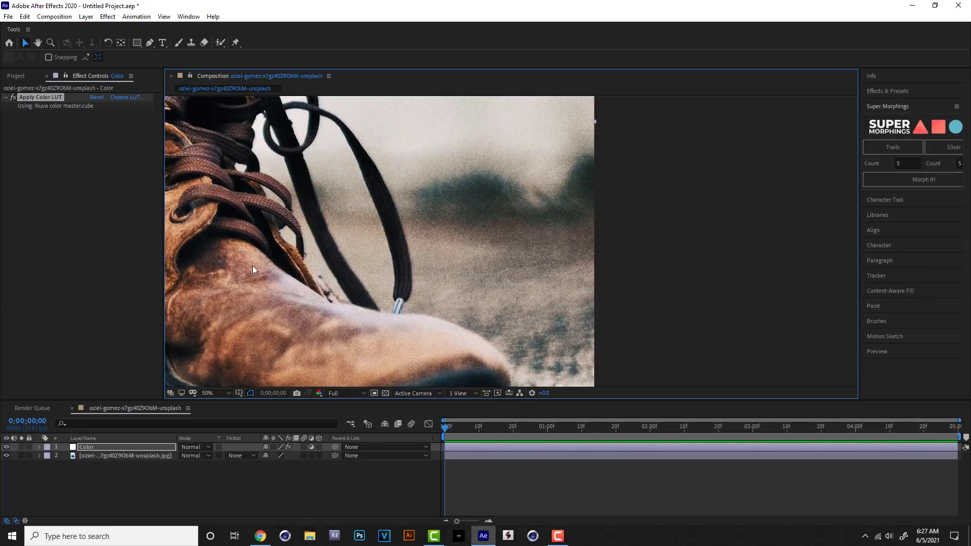
{"action": "key", "text": "h"}
{"action": "left_click_drag", "start_coordinate": [247, 253], "coordinate": [584, 282]}
{"action": "left_click_drag", "start_coordinate": [257, 243], "coordinate": [227, 273]}
{"action": "key", "text": "v"}
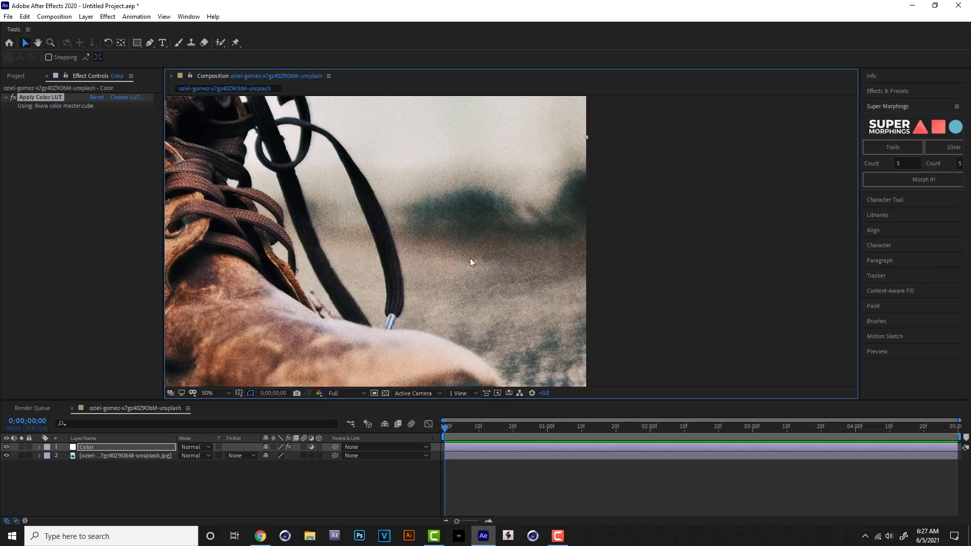
{"action": "left_click", "coordinate": [6, 448]}
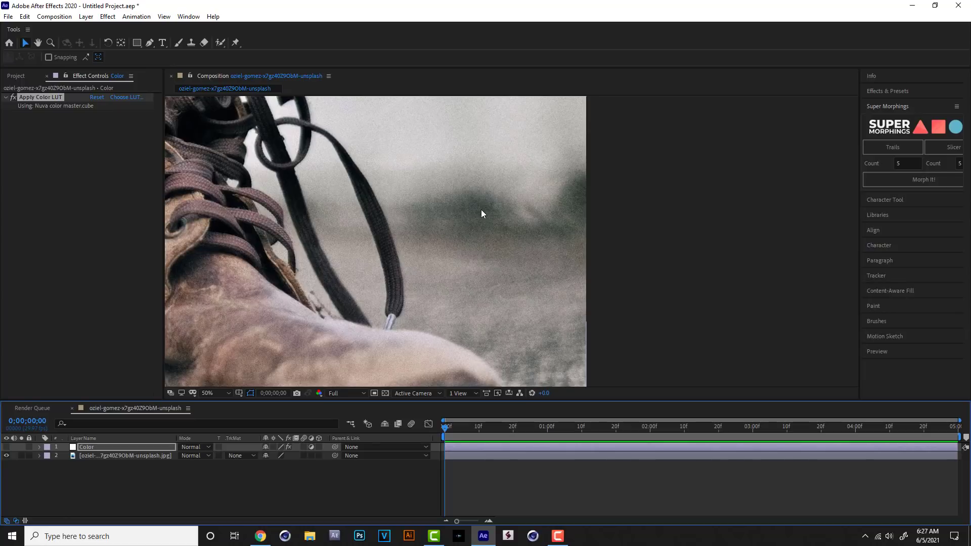
{"action": "left_click", "coordinate": [7, 446]}
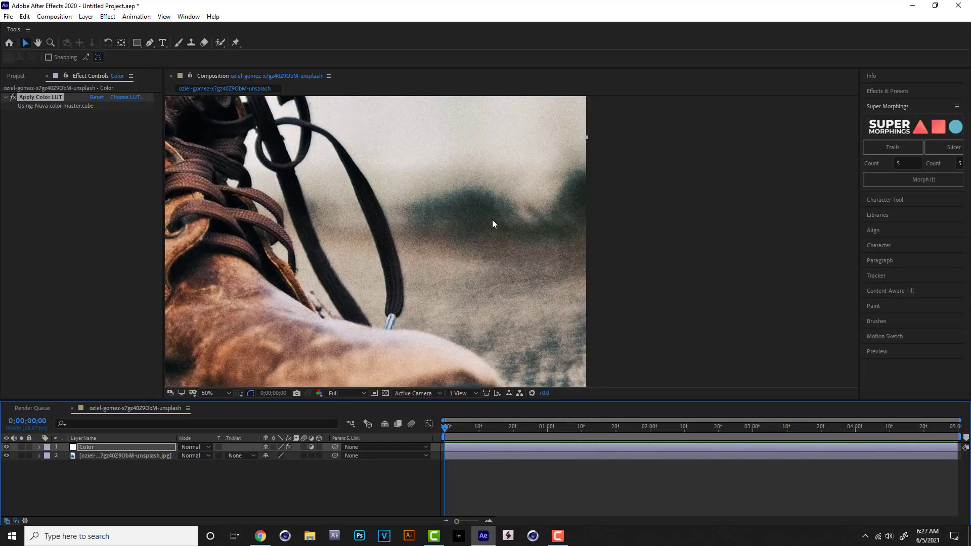
- Hide the Color layer to inspect the ungraded photo close up at the laces of both boots
{"action": "left_click", "coordinate": [229, 394]}
{"action": "left_click", "coordinate": [222, 214]}
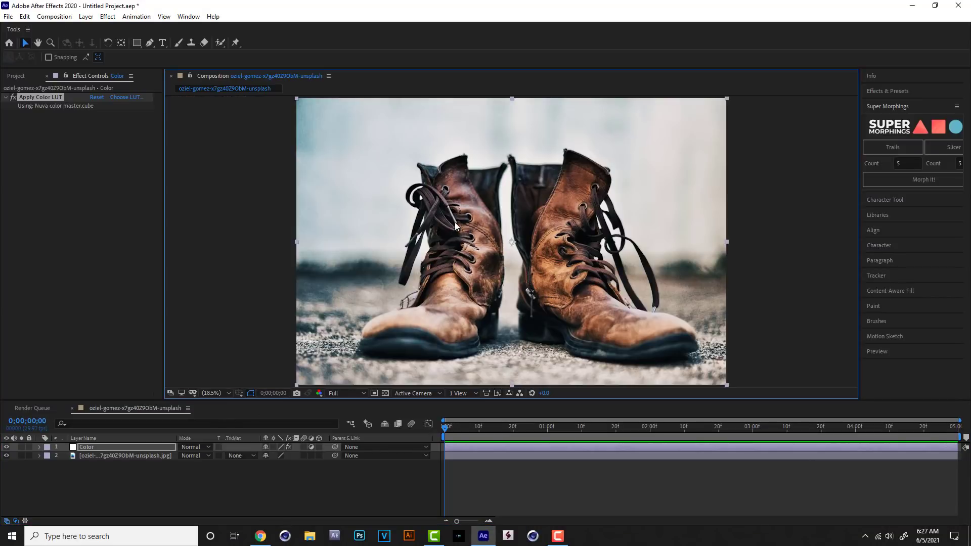
{"action": "scroll", "coordinate": [521, 265], "scroll_direction": "up", "scroll_amount": 5}
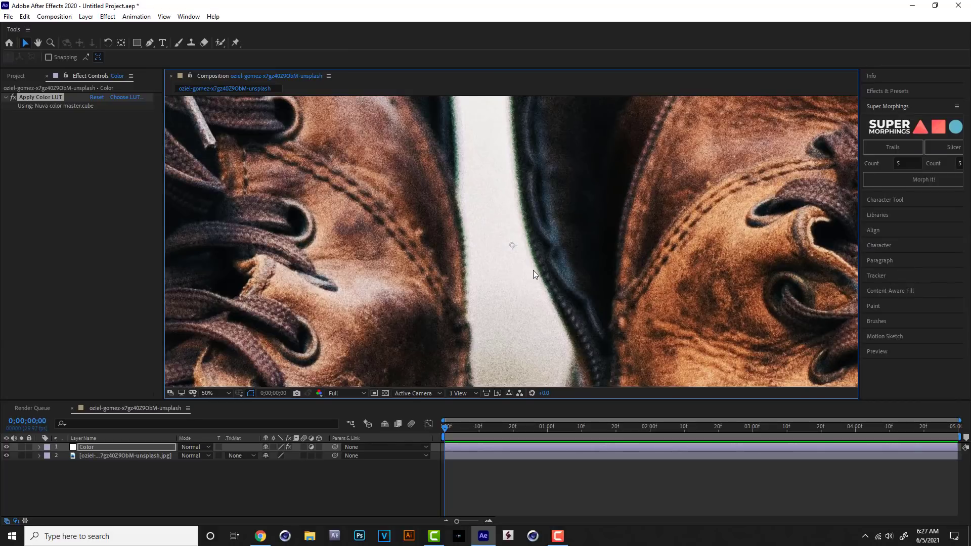
{"action": "scroll", "coordinate": [533, 274], "scroll_direction": "down", "scroll_amount": 2}
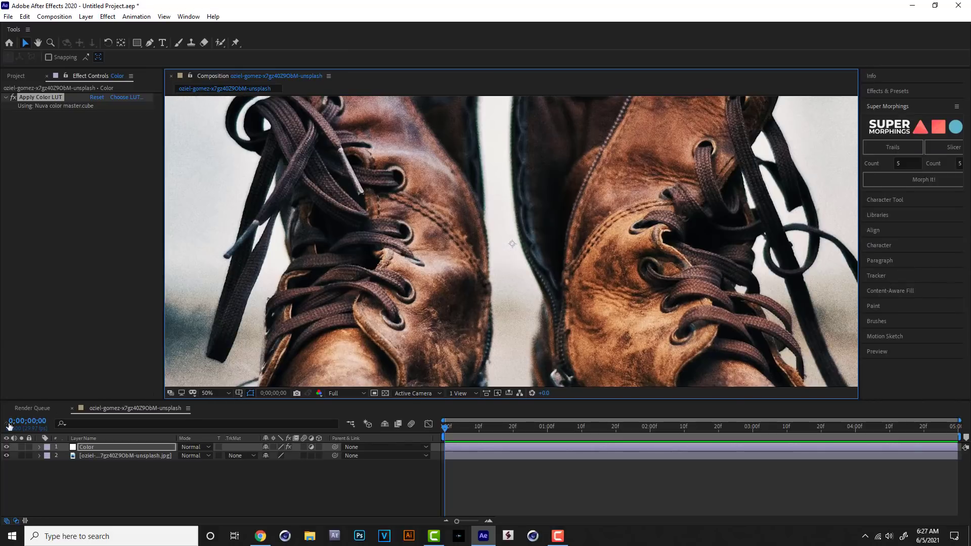
{"action": "left_click", "coordinate": [7, 447]}
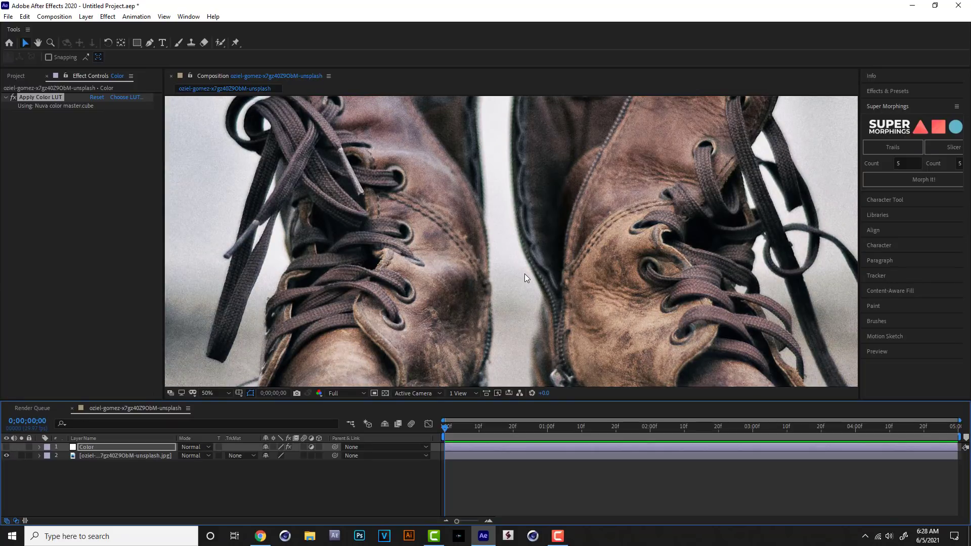
- Show the Color layer again and examine the grade on the whole boots photo
{"action": "scroll", "coordinate": [524, 274], "scroll_direction": "down", "scroll_amount": 1}
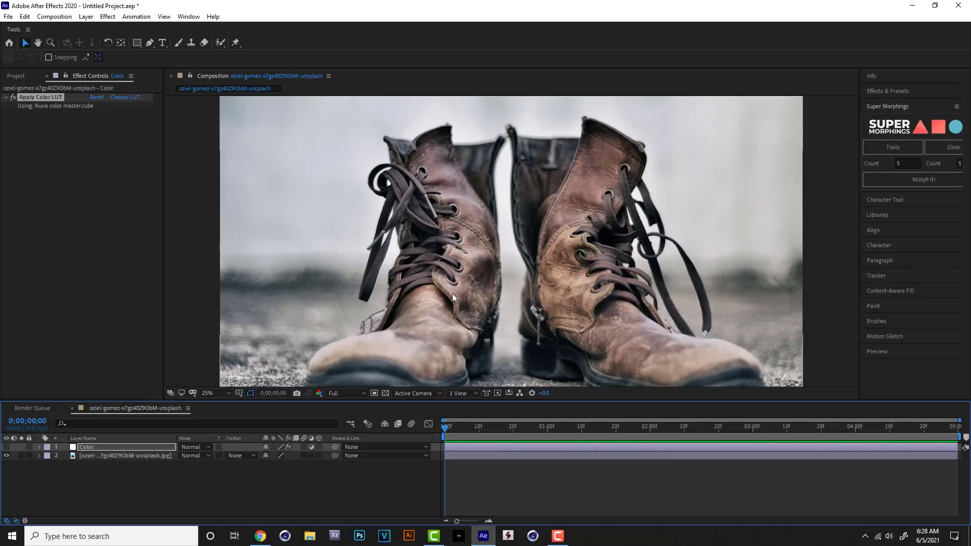
{"action": "left_click", "coordinate": [6, 447]}
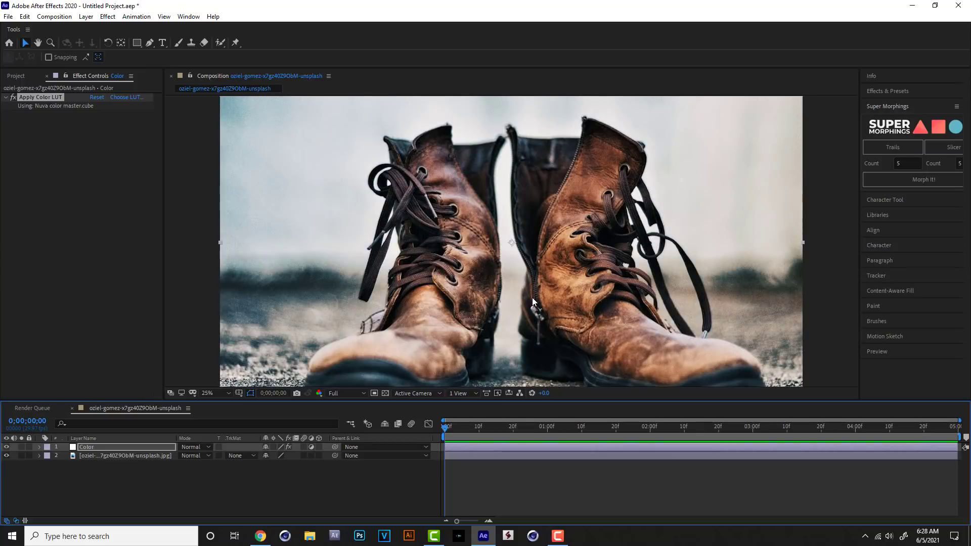
{"action": "left_click_drag", "start_coordinate": [532, 297], "coordinate": [522, 275]}
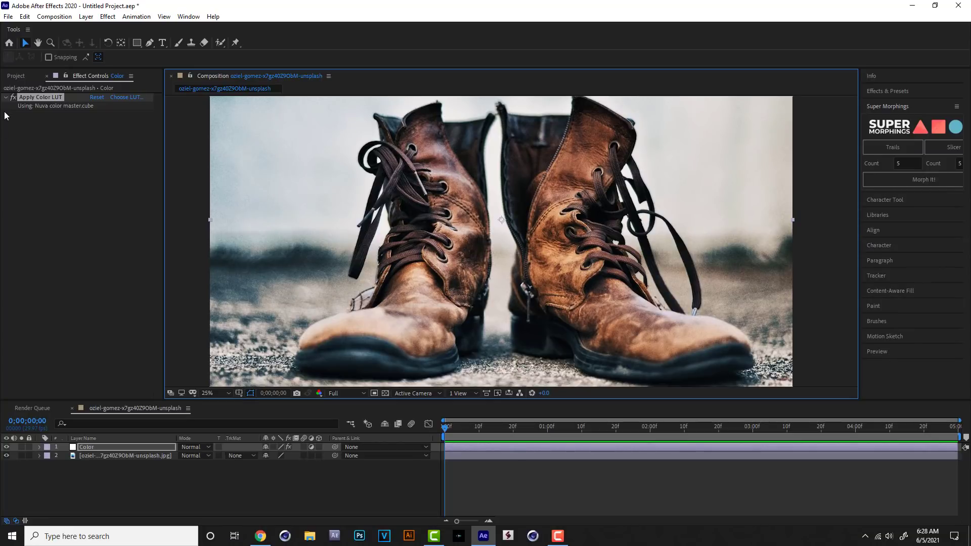
- Hide the boots photo layer and add the firewood photo from the project to the composition
{"action": "left_click", "coordinate": [16, 76]}
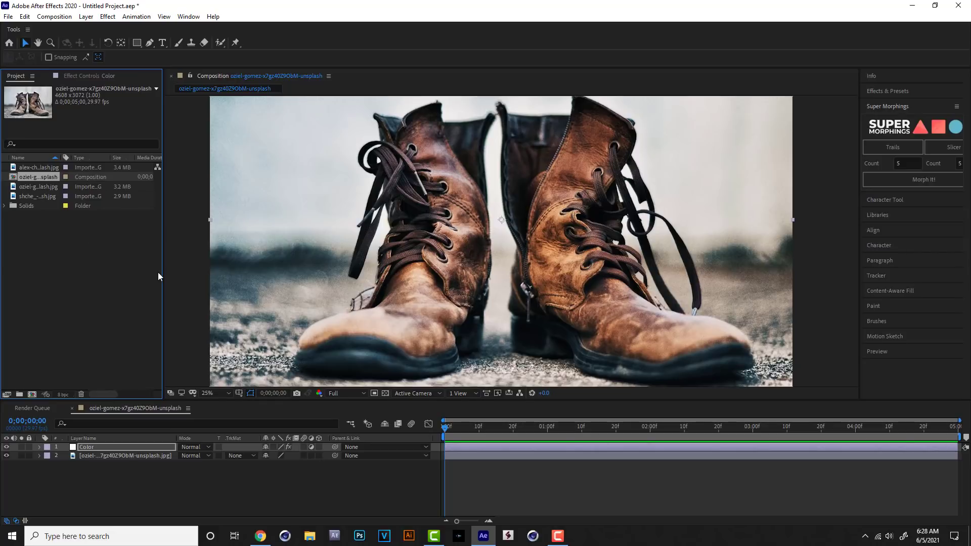
{"action": "left_click", "coordinate": [6, 456]}
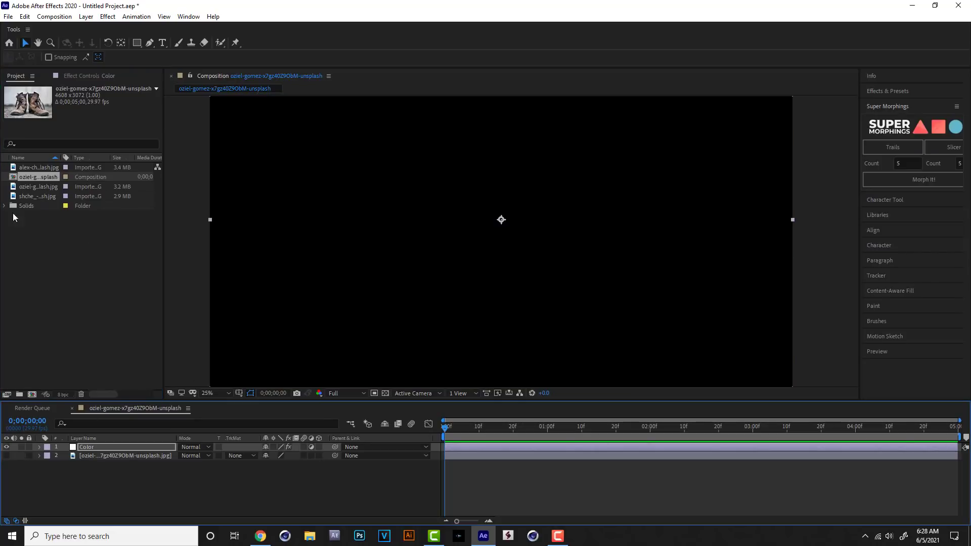
{"action": "left_click_drag", "start_coordinate": [32, 168], "coordinate": [500, 223]}
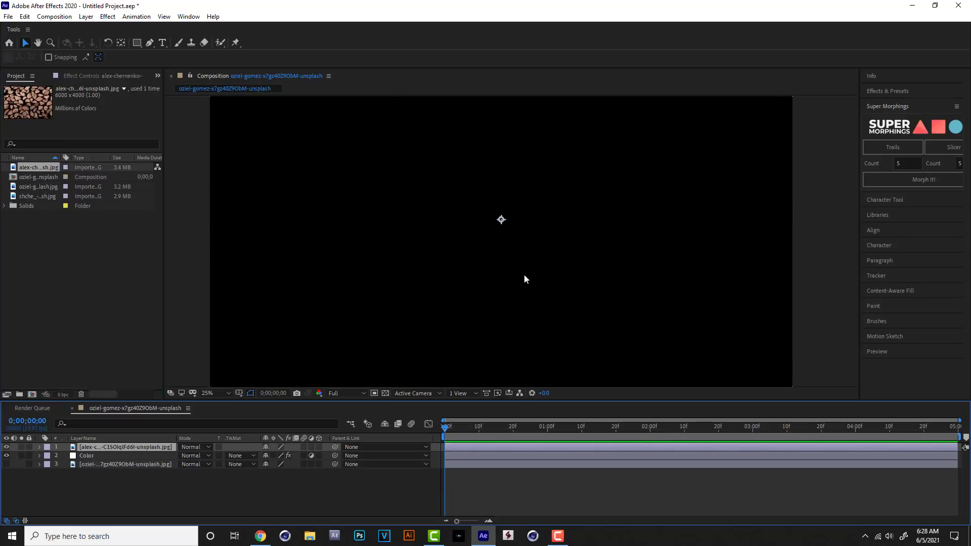
- Scale the firewood photo to 81% and move the Color layer above it
{"action": "key", "text": "comma"}
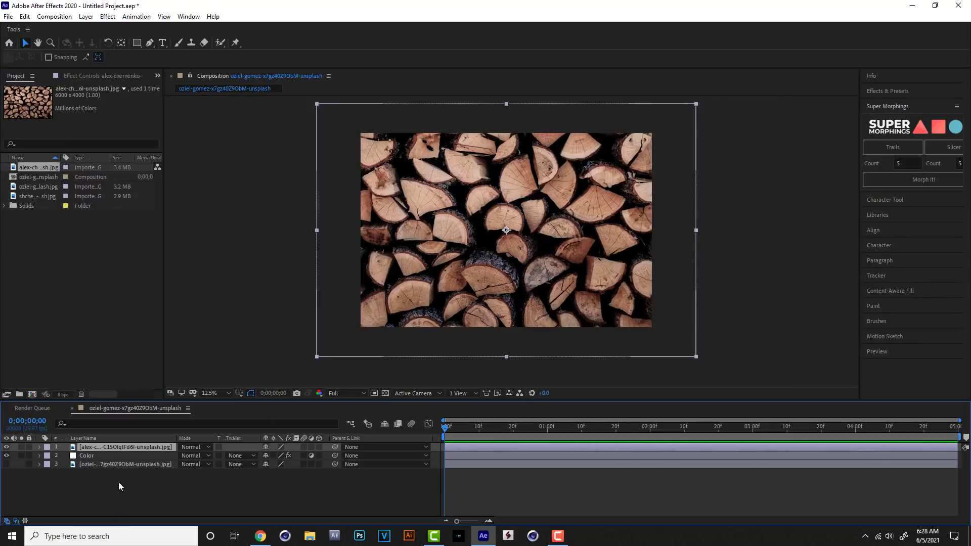
{"action": "key", "text": "s"}
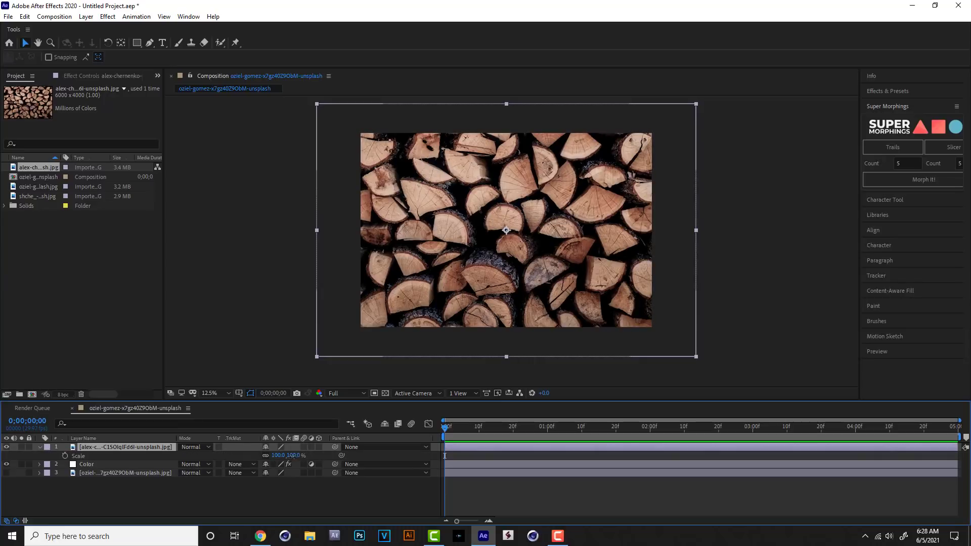
{"action": "left_click_drag", "start_coordinate": [294, 457], "coordinate": [288, 460]}
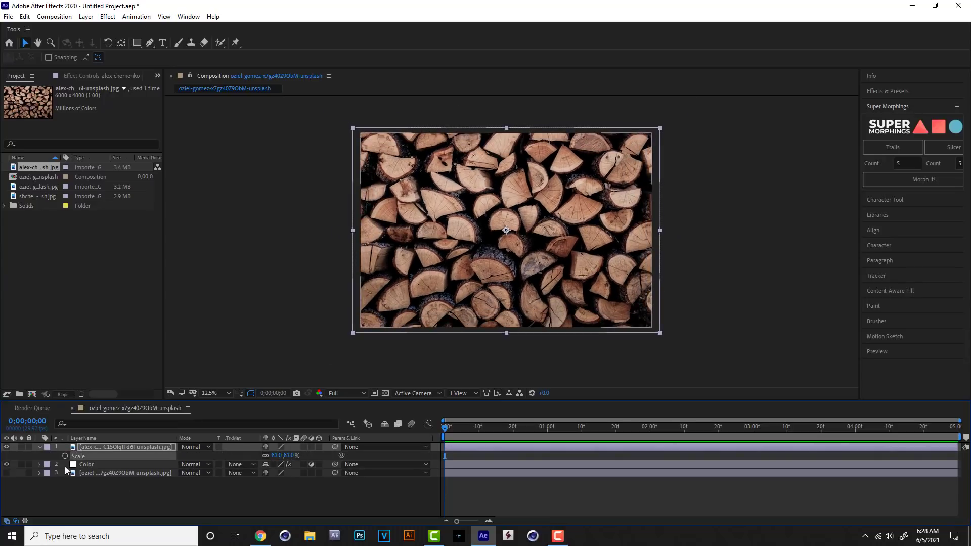
{"action": "left_click", "coordinate": [40, 447]}
{"action": "left_click_drag", "start_coordinate": [94, 456], "coordinate": [100, 446]}
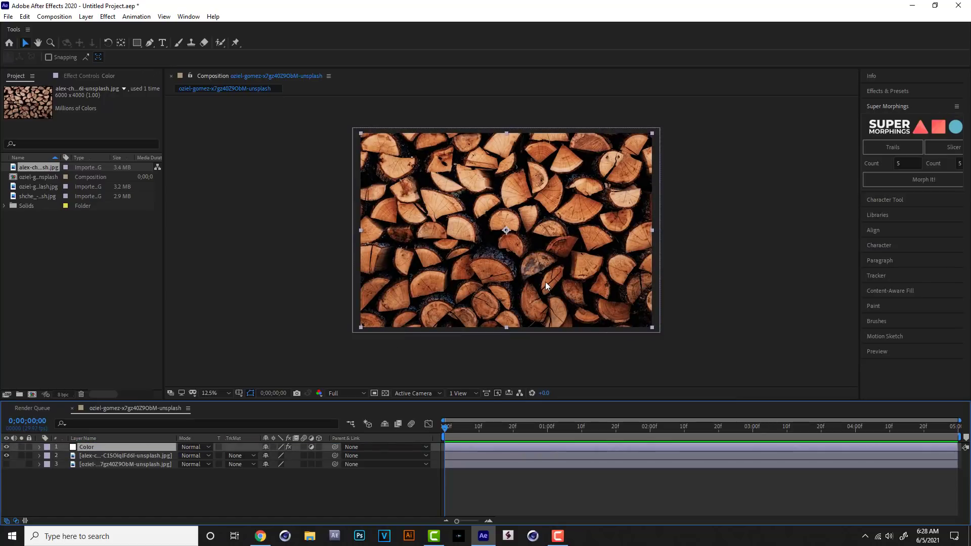
- Compare the firewood photo with the Color layer hidden and shown, ending with the layer shown
{"action": "key", "text": "period"}
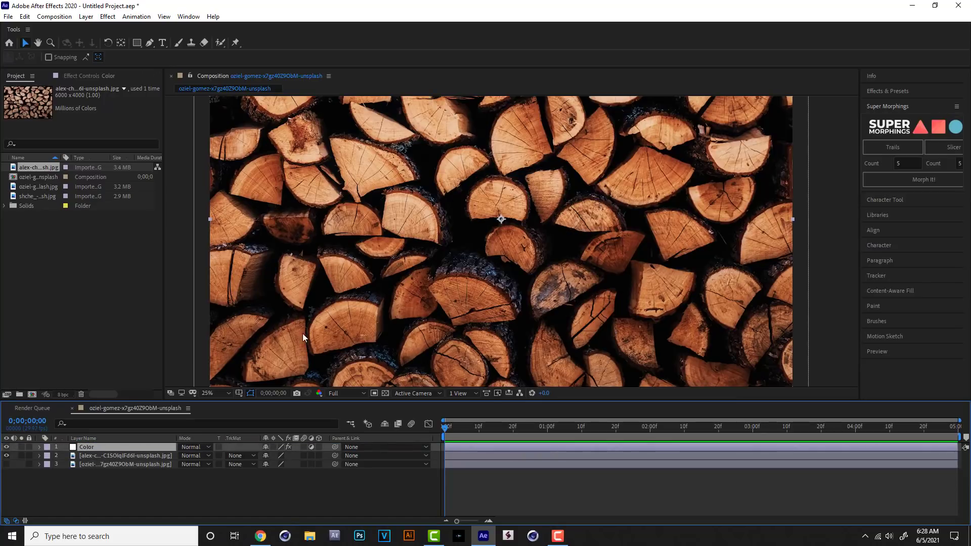
{"action": "left_click", "coordinate": [7, 446]}
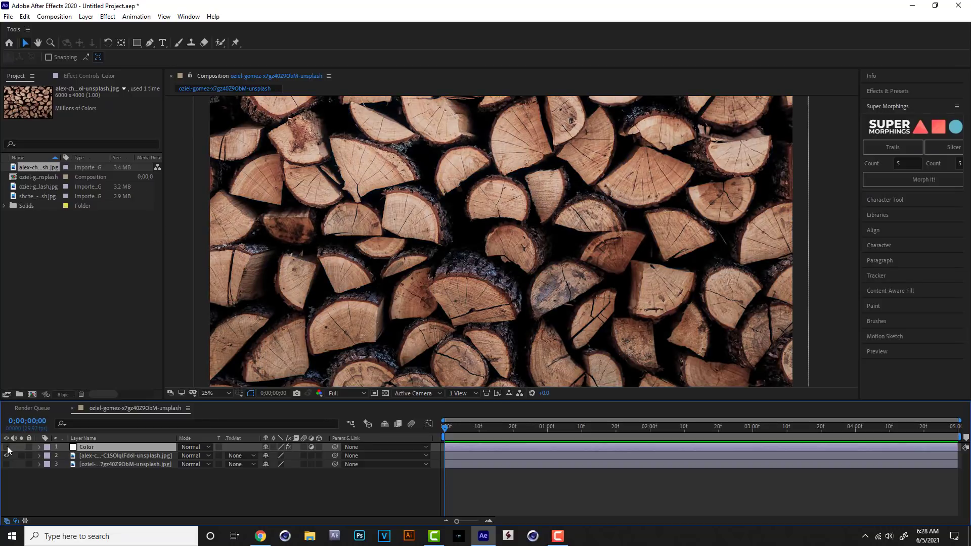
{"action": "left_click", "coordinate": [6, 447]}
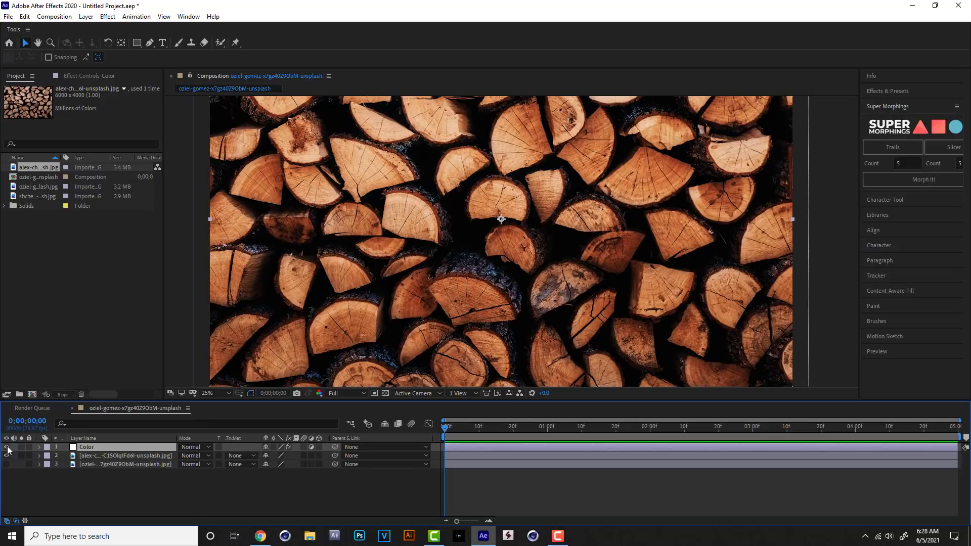
{"action": "left_click", "coordinate": [7, 447]}
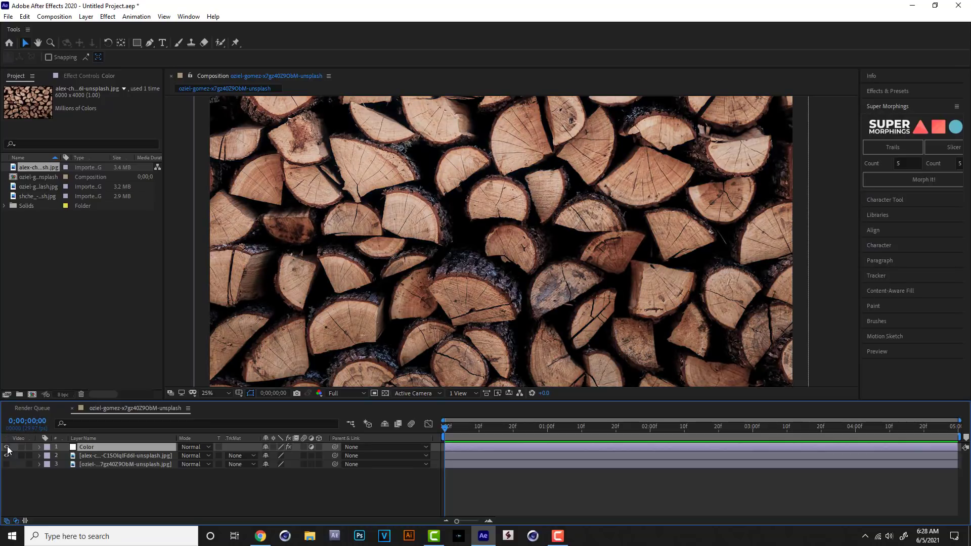
{"action": "left_click", "coordinate": [6, 447]}
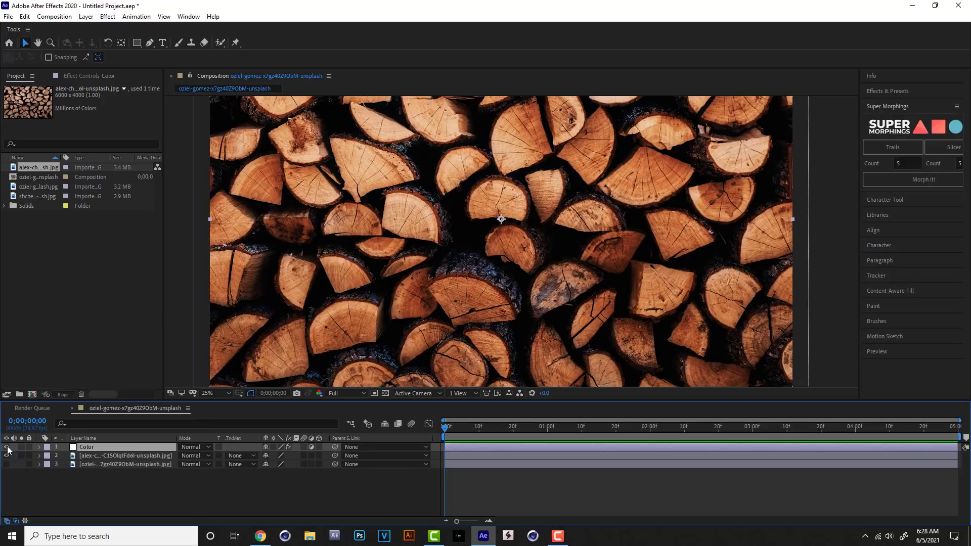
{"action": "left_click", "coordinate": [7, 447]}
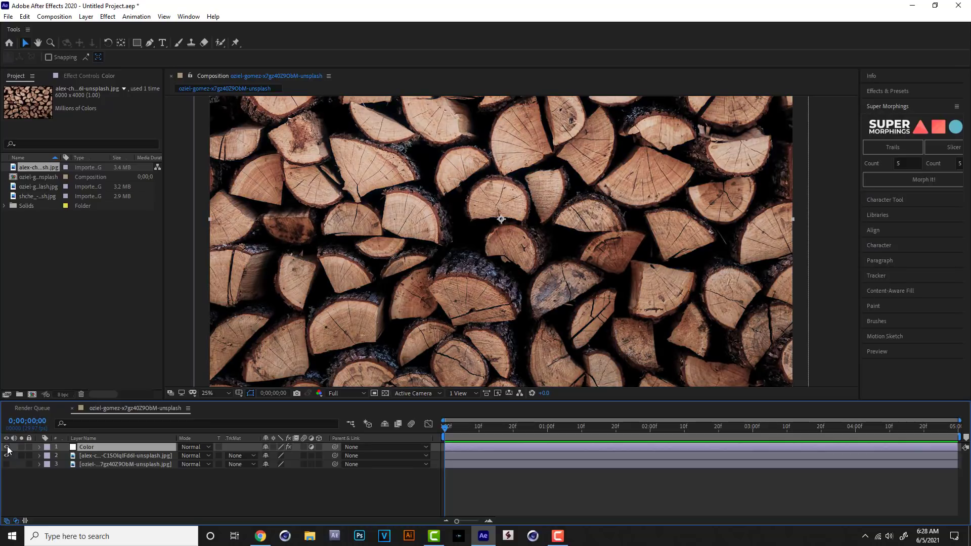
{"action": "left_click", "coordinate": [7, 446]}
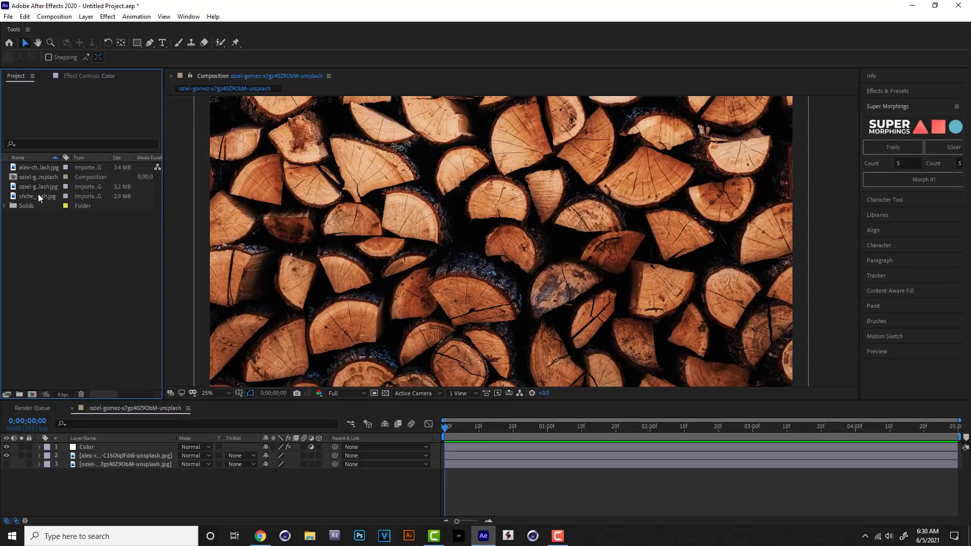
- Create a new composition from the photo of tattooed hands holding a mug
{"action": "left_click", "coordinate": [38, 196]}
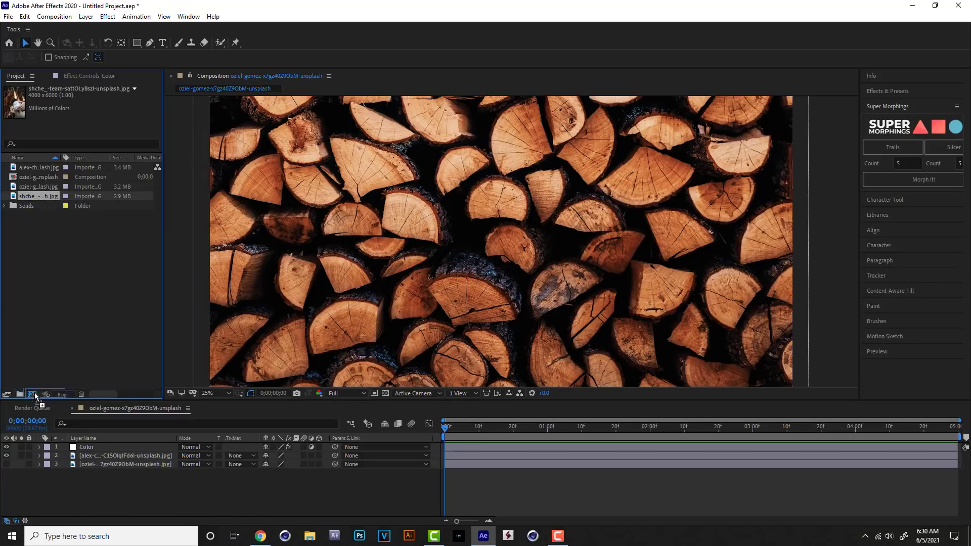
{"action": "left_click_drag", "start_coordinate": [34, 393], "coordinate": [34, 394]}
{"action": "scroll", "coordinate": [585, 277], "scroll_direction": "down", "scroll_amount": 1}
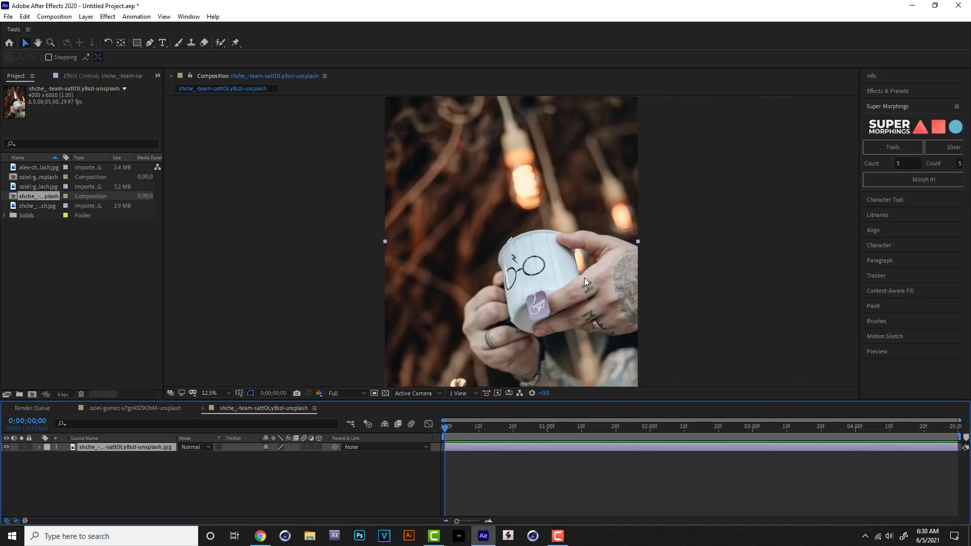
{"action": "left_click_drag", "start_coordinate": [542, 263], "coordinate": [531, 226]}
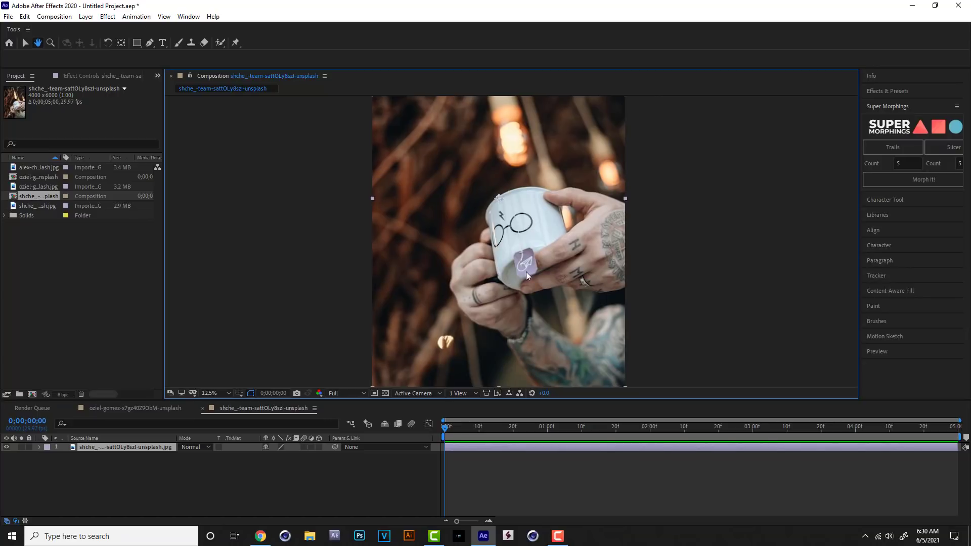
{"action": "key", "text": "v"}
- Add an adjustment layer above the mug photo
{"action": "left_click", "coordinate": [86, 16]}
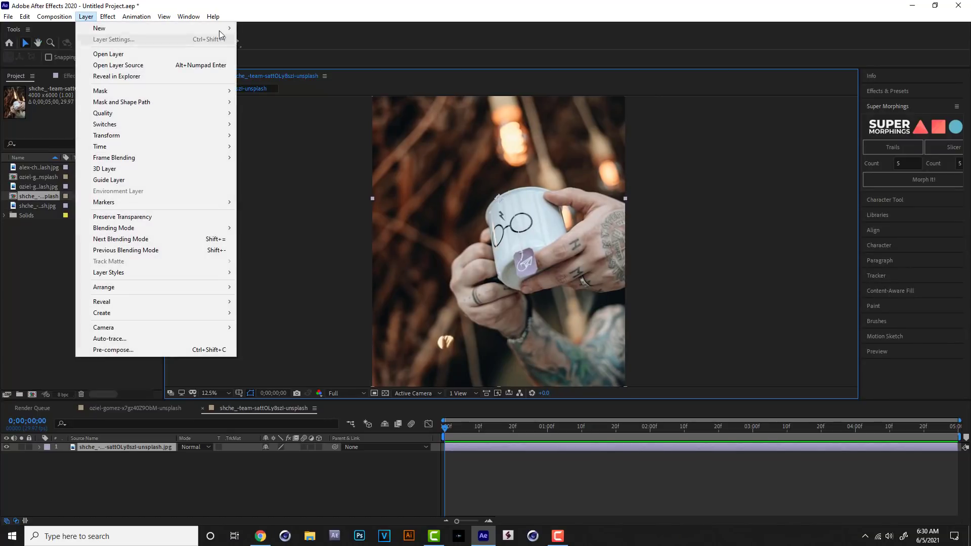
{"action": "mouse_move", "coordinate": [219, 30]}
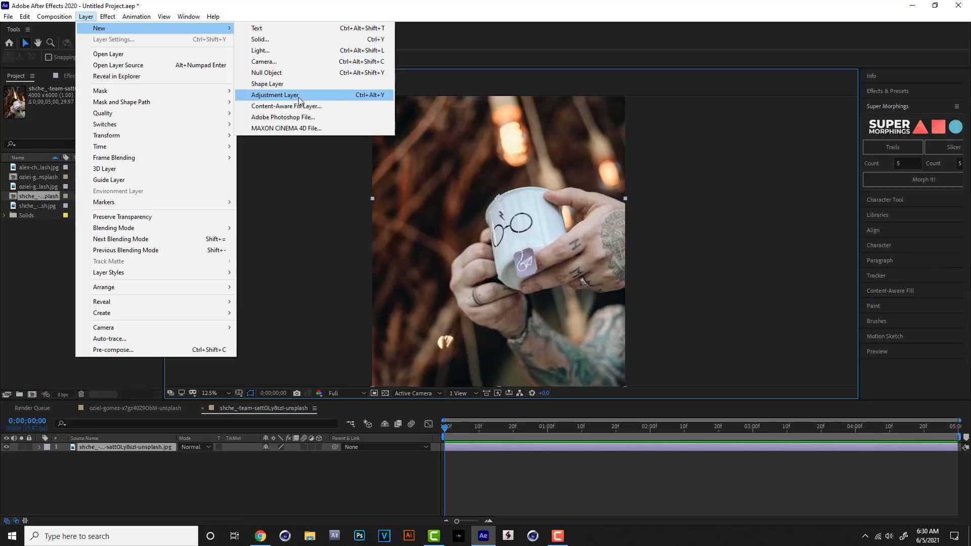
{"action": "left_click", "coordinate": [298, 95]}
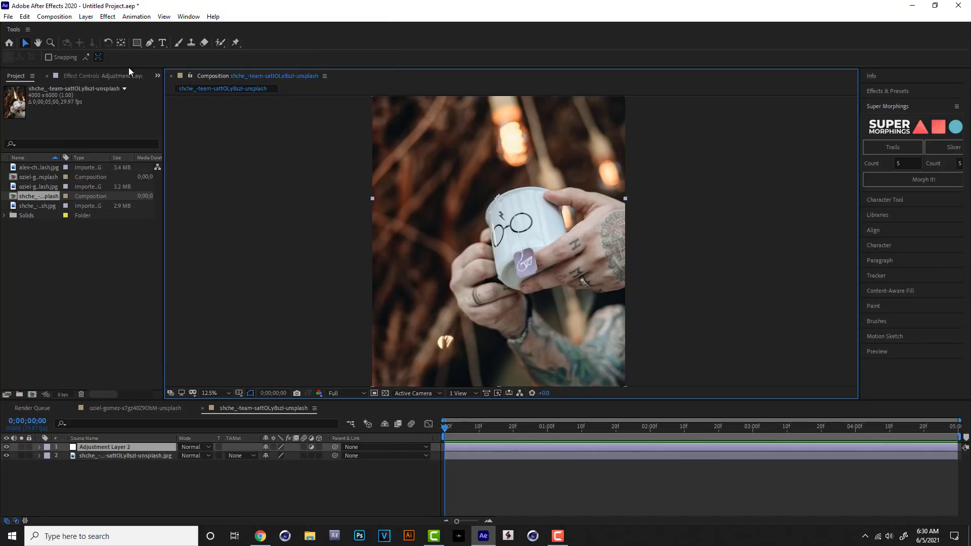
- Add the Apply Color LUT effect to the adjustment layer using the file Nuva color master.cube
{"action": "left_click", "coordinate": [108, 16]}
{"action": "left_click", "coordinate": [125, 40]}
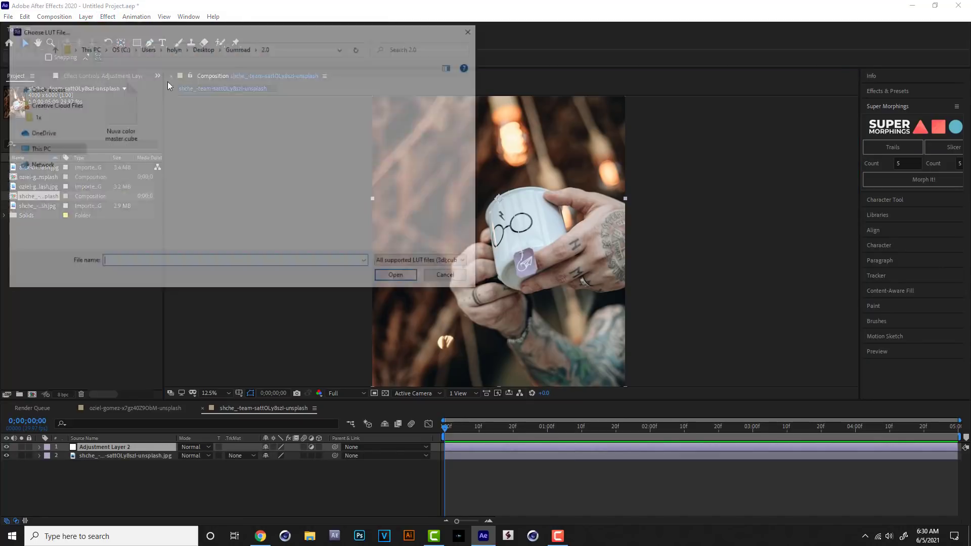
{"action": "left_click", "coordinate": [114, 108]}
{"action": "left_click", "coordinate": [399, 278]}
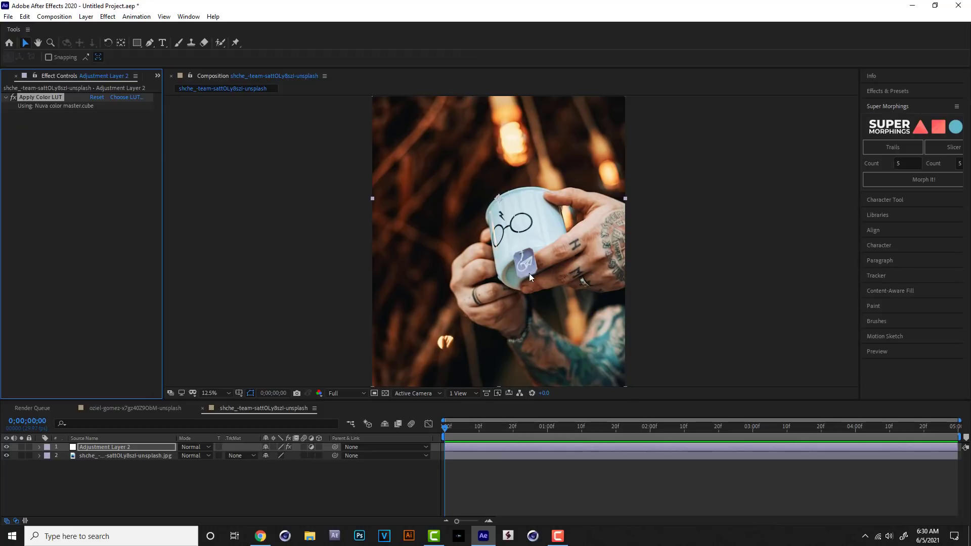
- Compare the mug and tattooed hands close up with the adjustment layer hidden and shown
{"action": "key", "text": "period"}
{"action": "left_click_drag", "start_coordinate": [628, 202], "coordinate": [501, 134]}
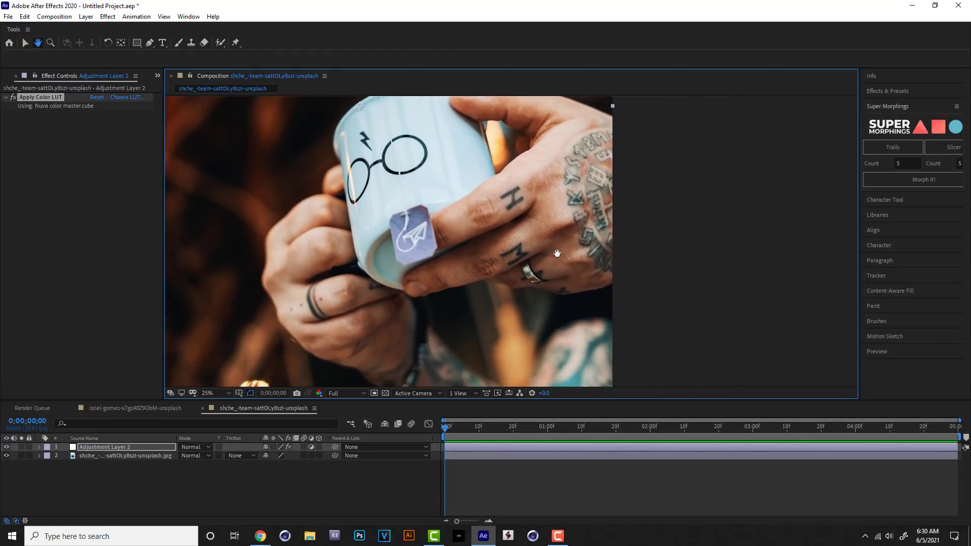
{"action": "key", "text": "v"}
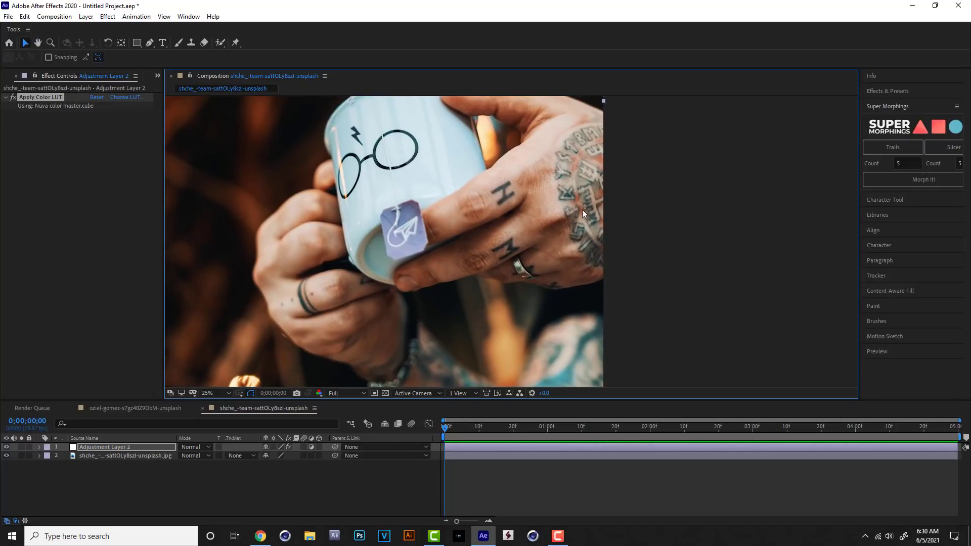
{"action": "left_click", "coordinate": [6, 447]}
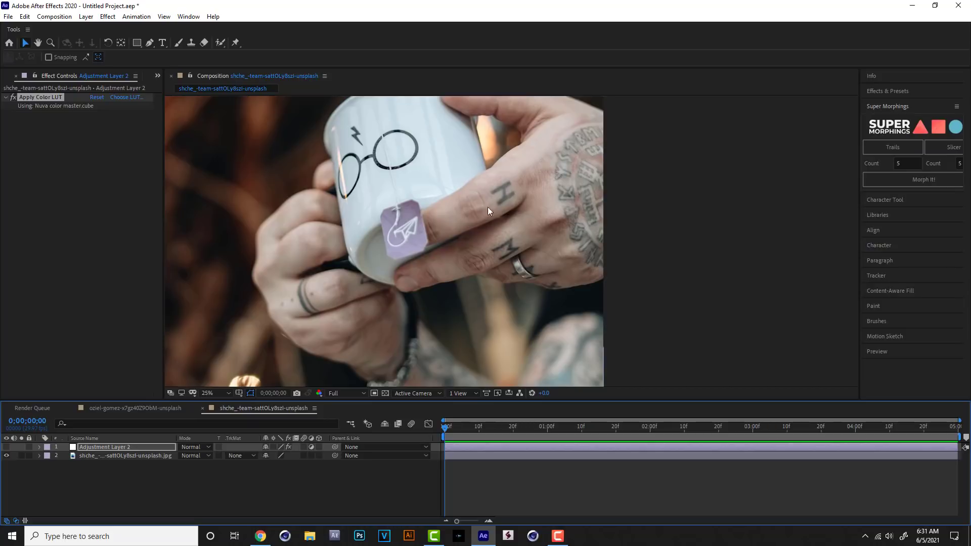
{"action": "left_click", "coordinate": [7, 447]}
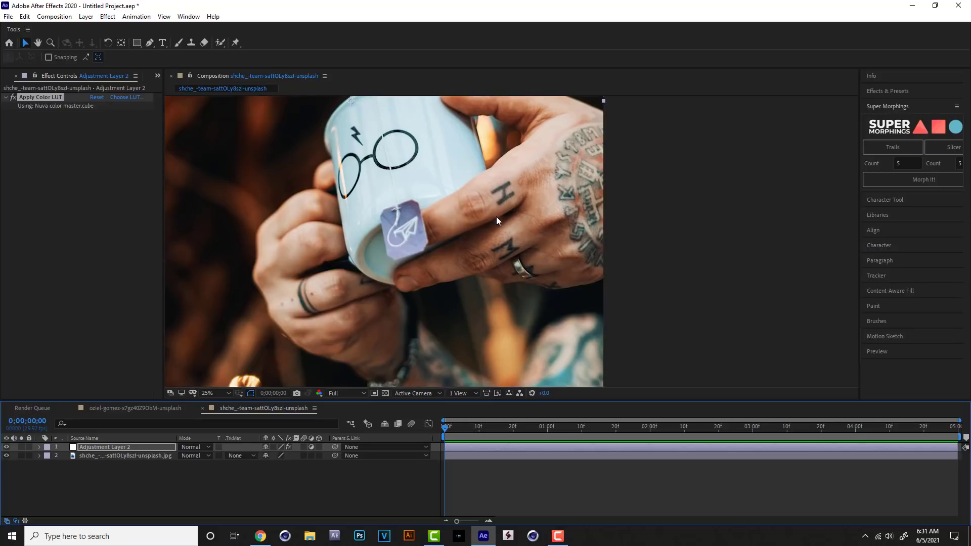
- Compare the hanging light bulbs and dark background close up with the adjustment layer hidden and shown, and review the whole graded photo
{"action": "scroll", "coordinate": [499, 219], "scroll_direction": "down", "scroll_amount": 2}
{"action": "left_click_drag", "start_coordinate": [389, 212], "coordinate": [524, 280]}
{"action": "scroll", "coordinate": [453, 237], "scroll_direction": "up", "scroll_amount": 2}
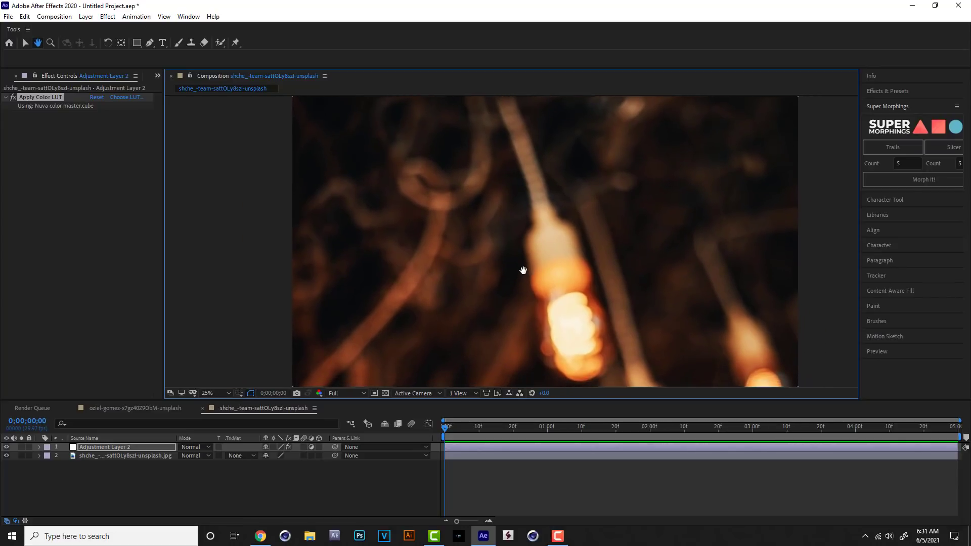
{"action": "key", "text": "v"}
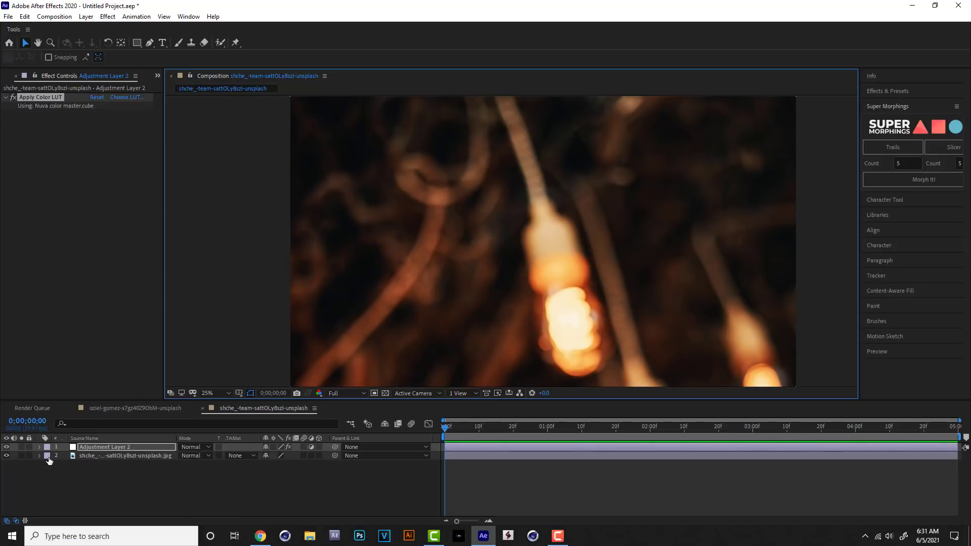
{"action": "left_click", "coordinate": [6, 447]}
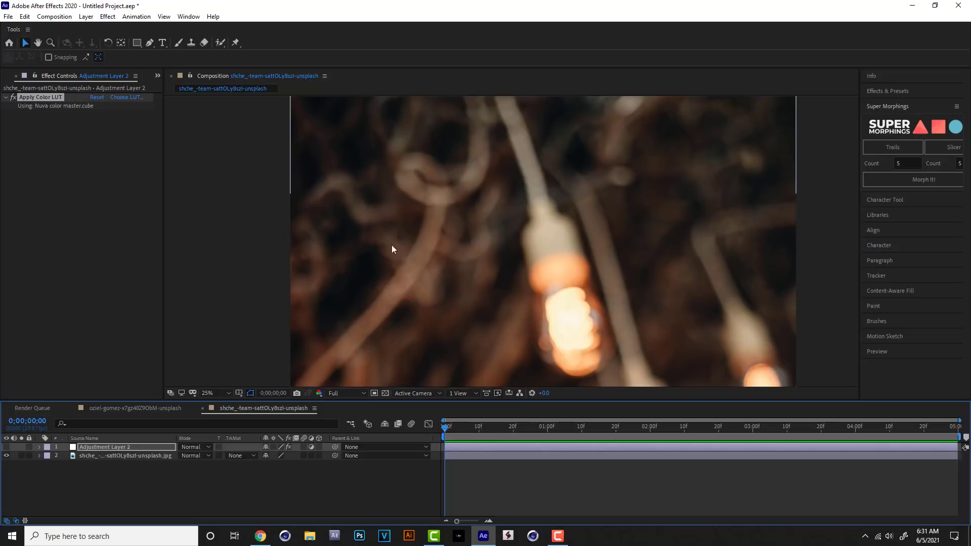
{"action": "left_click", "coordinate": [6, 447]}
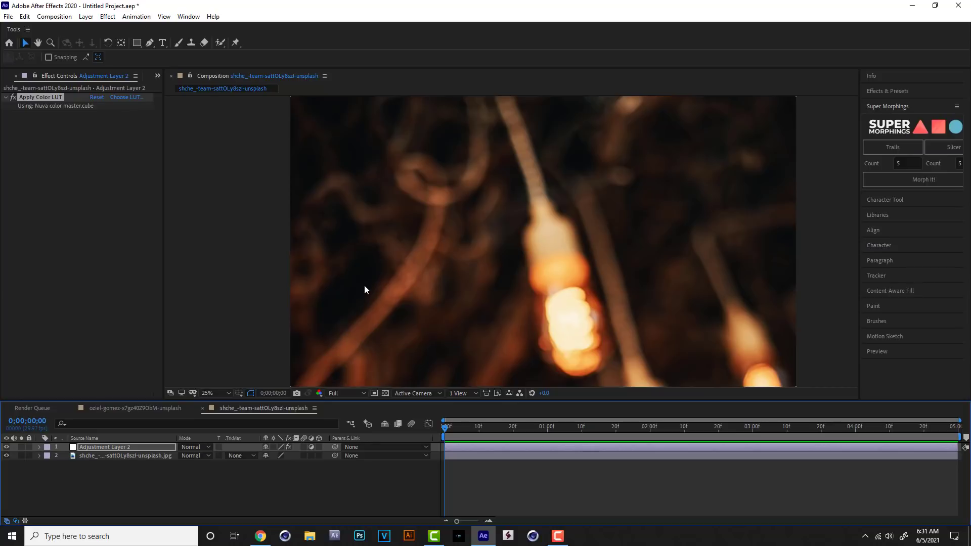
{"action": "scroll", "coordinate": [614, 273], "scroll_direction": "down", "scroll_amount": 1}
{"action": "left_click_drag", "start_coordinate": [556, 313], "coordinate": [522, 149]}
{"action": "key", "text": "v"}
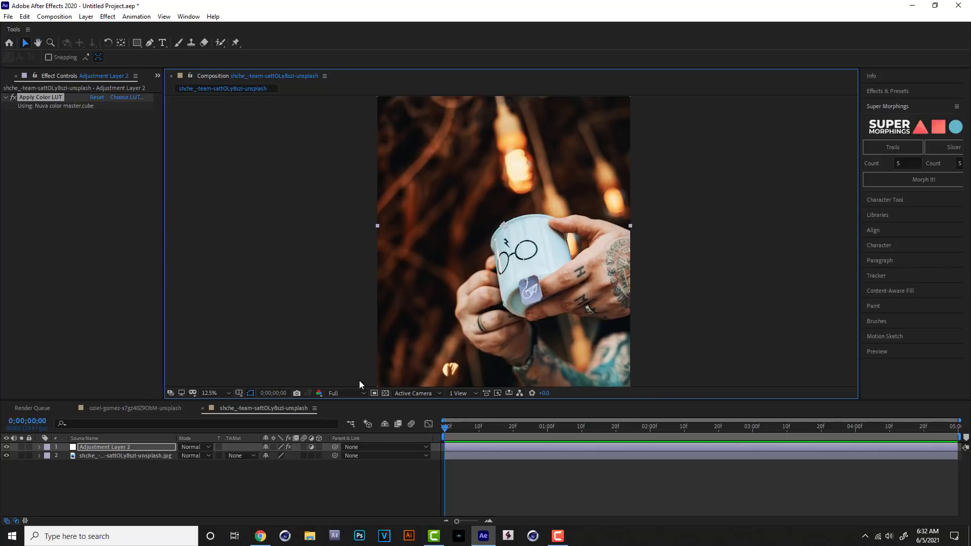
- Switch to the Pexels stock videos page in Chrome and browse the trending free videos for a clip to grade
{"action": "left_click", "coordinate": [261, 537]}
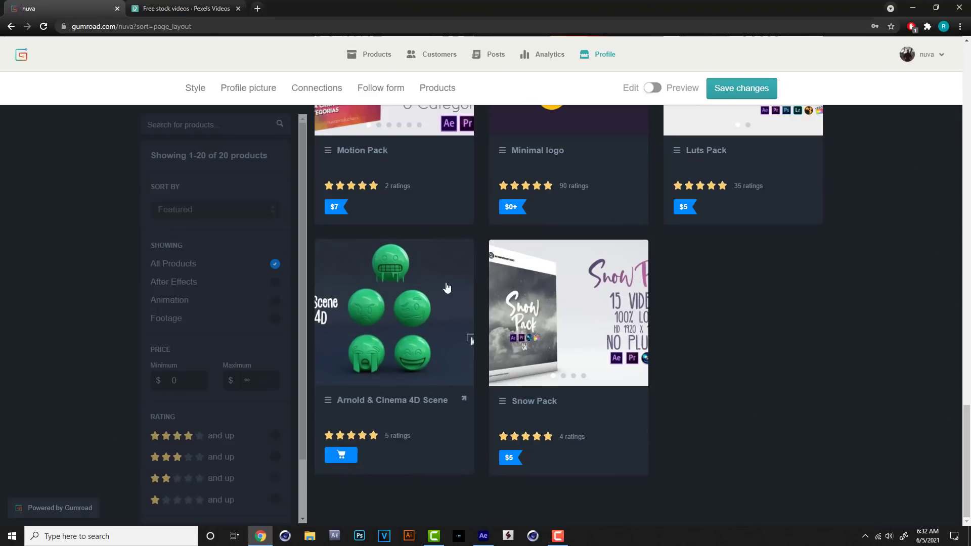
{"action": "left_click", "coordinate": [182, 8]}
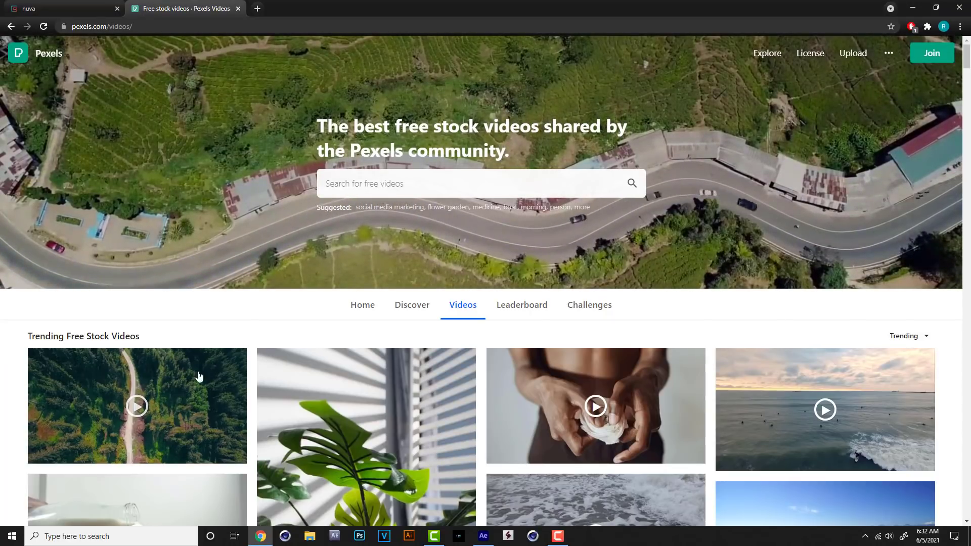
{"action": "scroll", "coordinate": [947, 422], "scroll_direction": "down", "scroll_amount": 4}
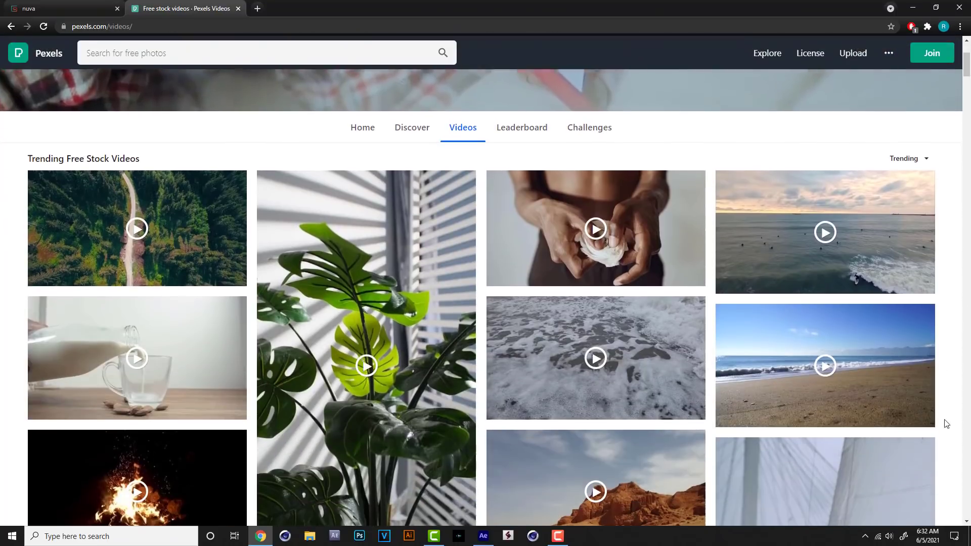
{"action": "scroll", "coordinate": [952, 423], "scroll_direction": "down", "scroll_amount": 2}
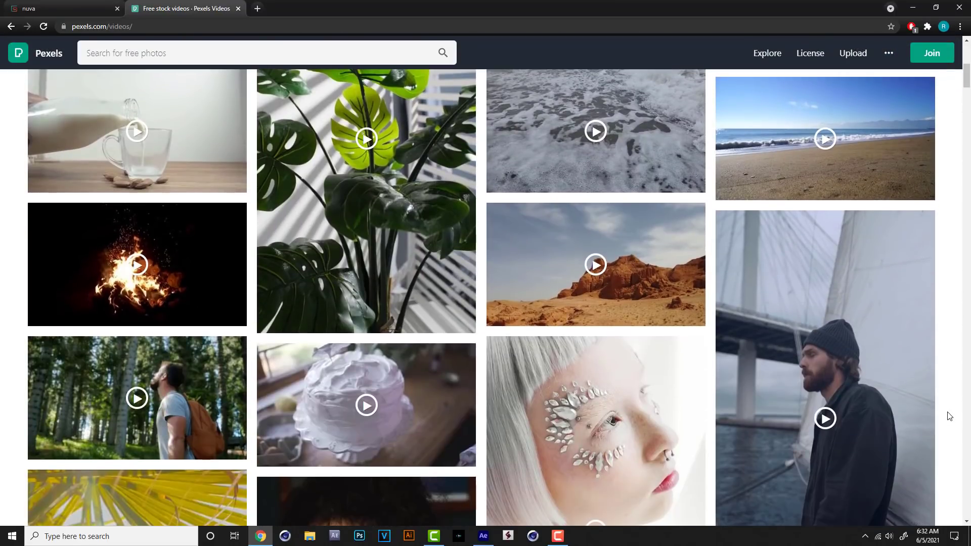
{"action": "scroll", "coordinate": [949, 416], "scroll_direction": "down", "scroll_amount": 6}
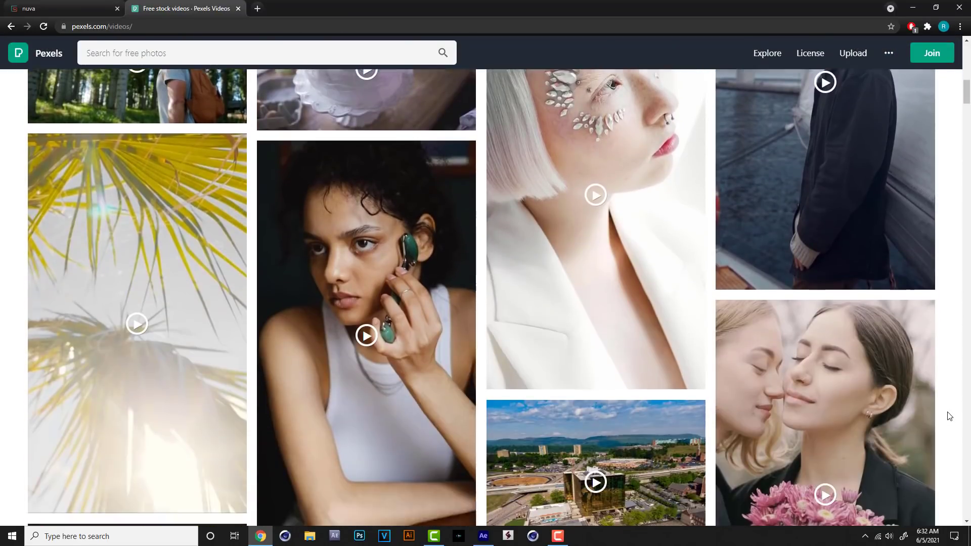
{"action": "scroll", "coordinate": [949, 415], "scroll_direction": "down", "scroll_amount": 10}
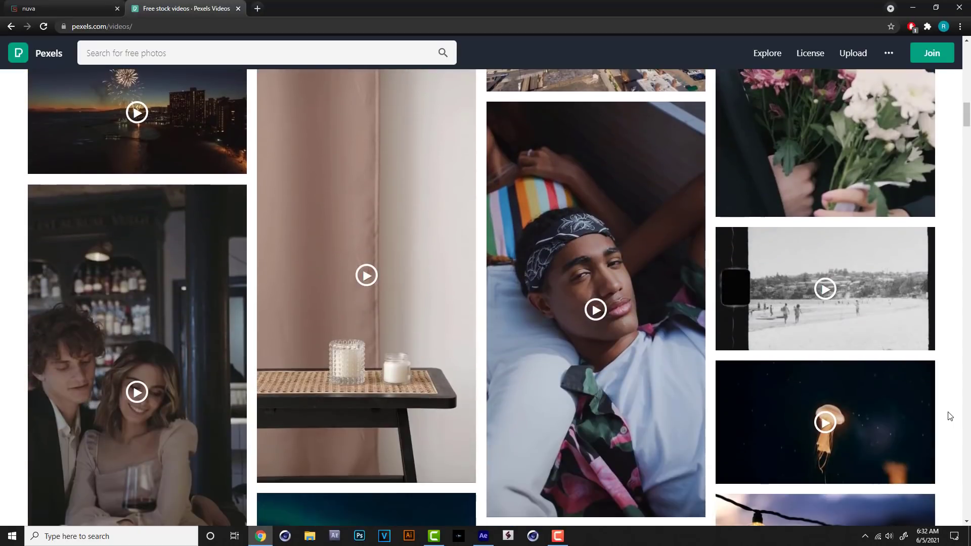
{"action": "scroll", "coordinate": [948, 415], "scroll_direction": "down", "scroll_amount": 10}
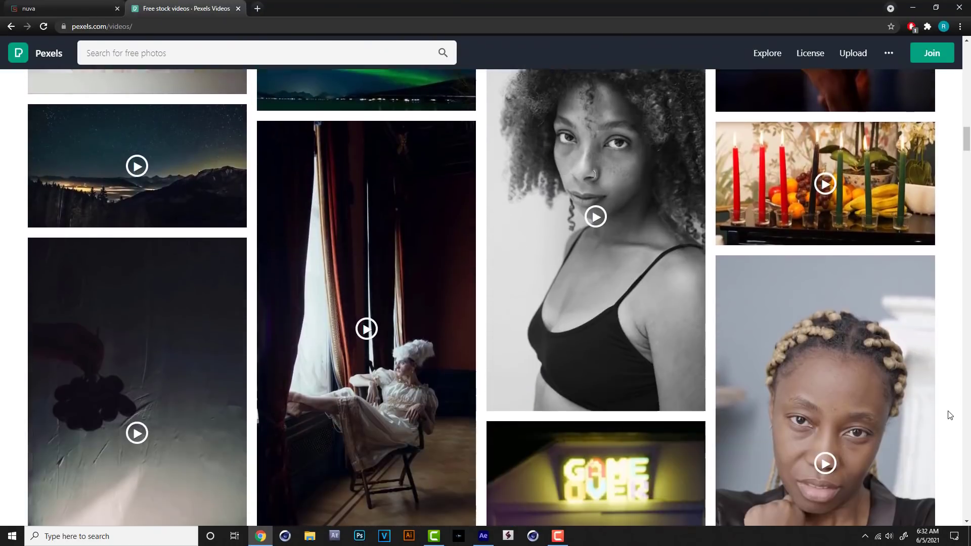
{"action": "scroll", "coordinate": [949, 416], "scroll_direction": "down", "scroll_amount": 6}
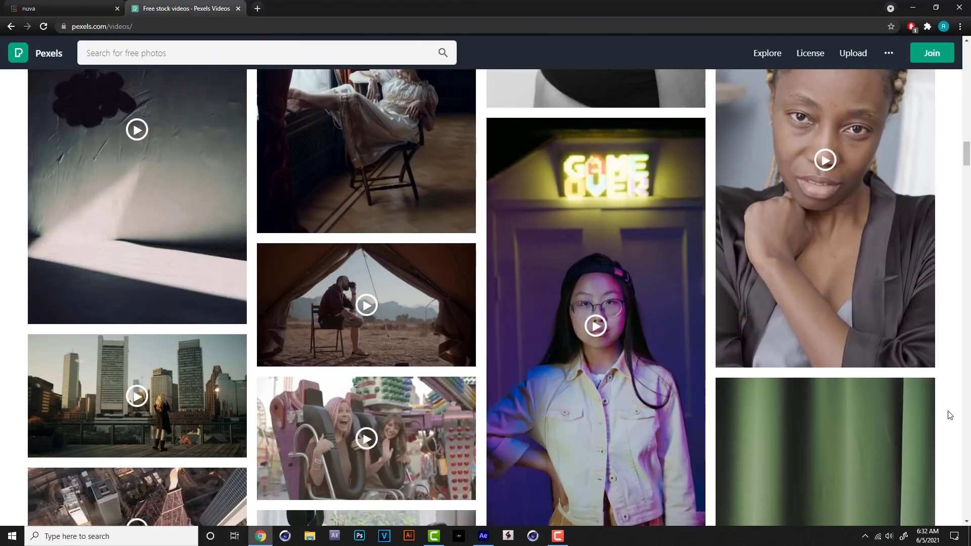
{"action": "scroll", "coordinate": [949, 416], "scroll_direction": "down", "scroll_amount": 3}
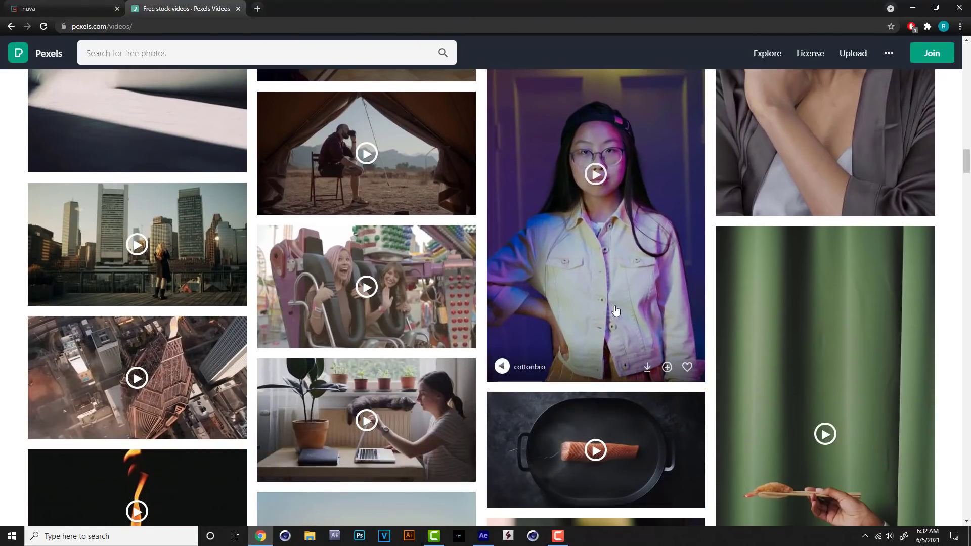
{"action": "scroll", "coordinate": [782, 282], "scroll_direction": "down", "scroll_amount": 4}
{"action": "scroll", "coordinate": [784, 288], "scroll_direction": "up", "scroll_amount": 3}
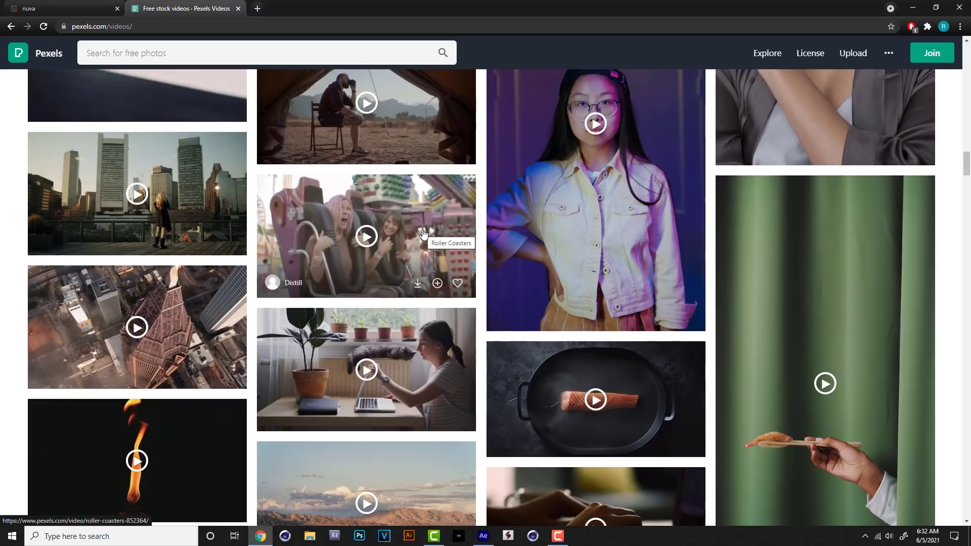
{"action": "scroll", "coordinate": [945, 336], "scroll_direction": "down", "scroll_amount": 3}
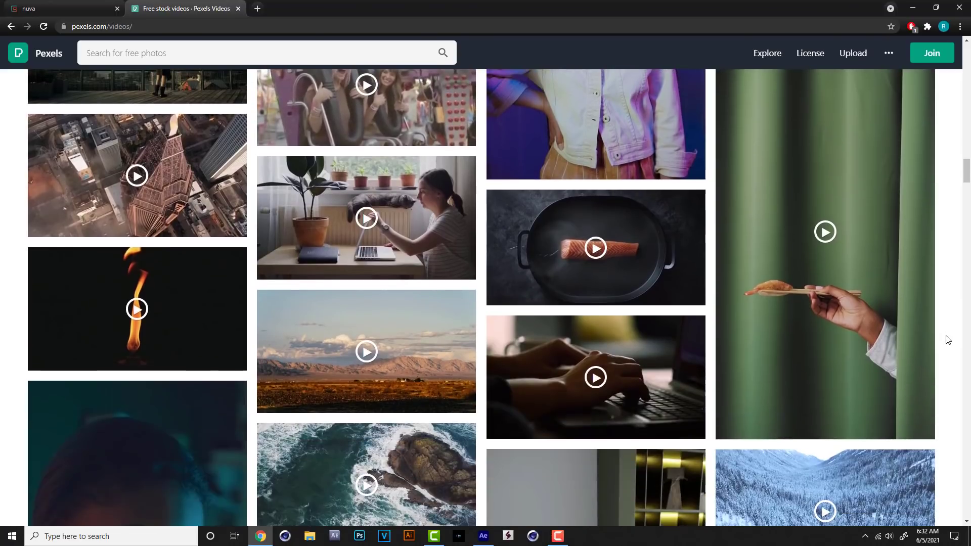
{"action": "scroll", "coordinate": [947, 345], "scroll_direction": "down", "scroll_amount": 3}
{"action": "scroll", "coordinate": [948, 346], "scroll_direction": "down", "scroll_amount": 5}
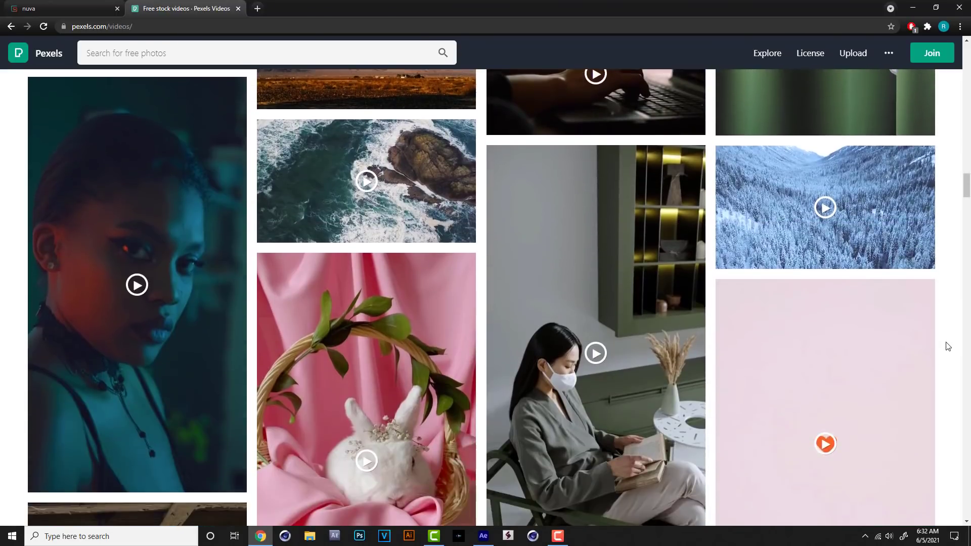
{"action": "scroll", "coordinate": [931, 347], "scroll_direction": "up", "scroll_amount": 2}
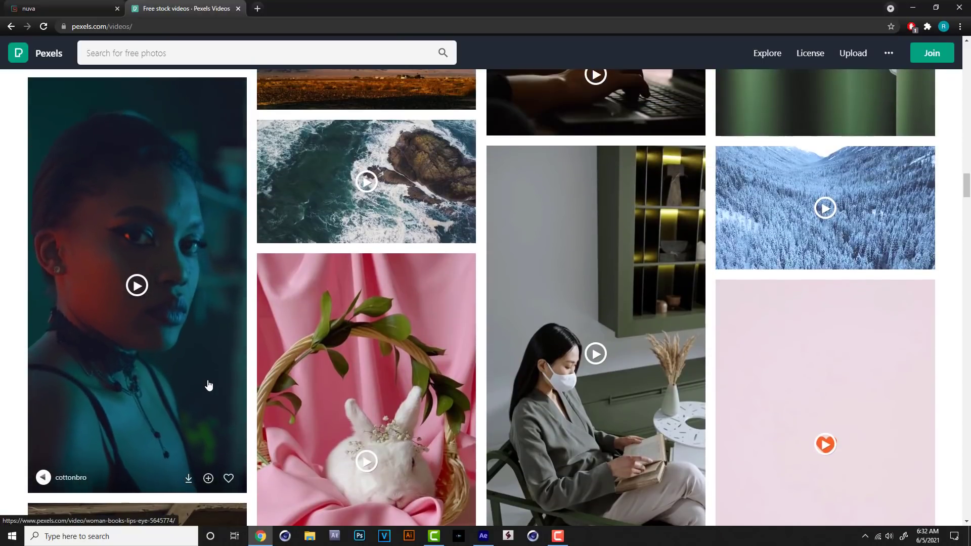
{"action": "scroll", "coordinate": [208, 385], "scroll_direction": "down", "scroll_amount": 12}
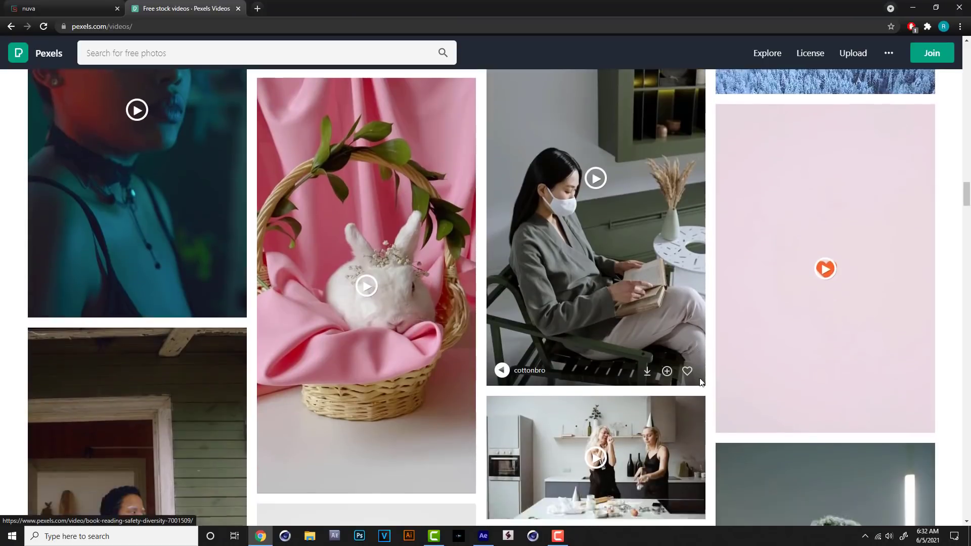
{"action": "scroll", "coordinate": [946, 427], "scroll_direction": "down", "scroll_amount": 7}
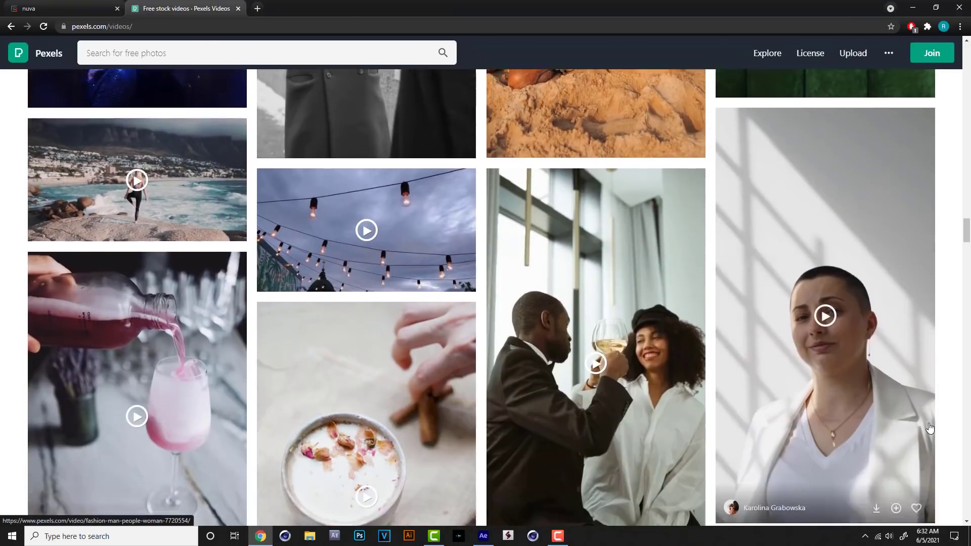
{"action": "scroll", "coordinate": [940, 429], "scroll_direction": "down", "scroll_amount": 12}
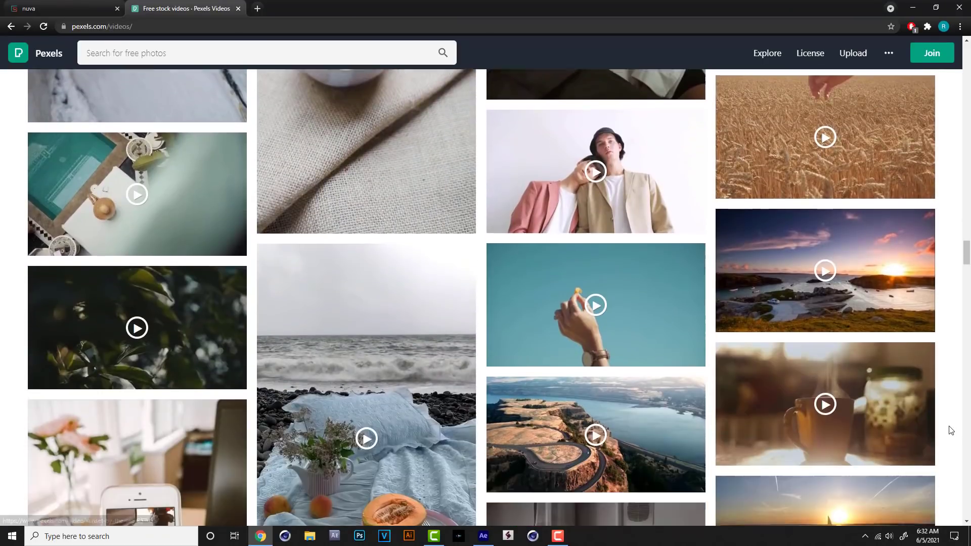
{"action": "scroll", "coordinate": [950, 428], "scroll_direction": "down", "scroll_amount": 2}
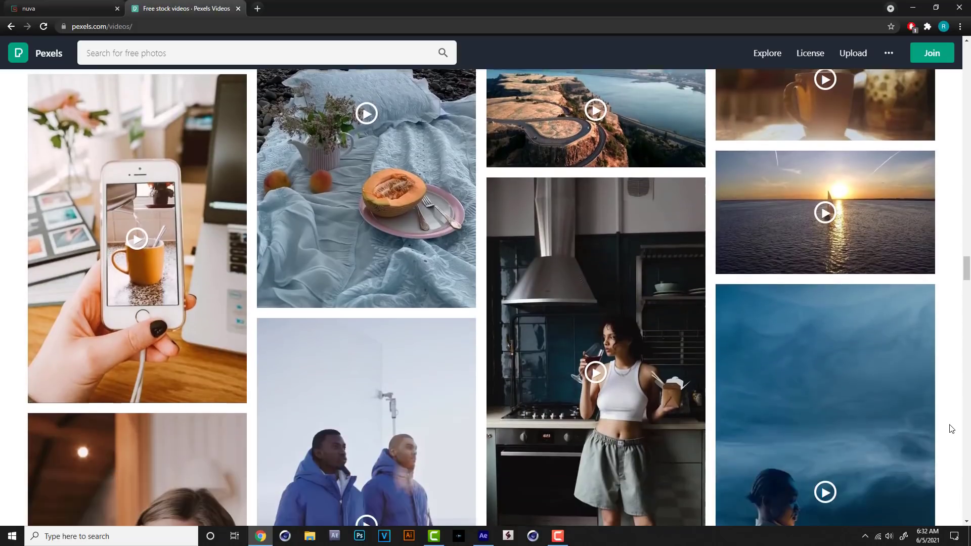
{"action": "scroll", "coordinate": [950, 427], "scroll_direction": "up", "scroll_amount": 2}
{"action": "scroll", "coordinate": [933, 382], "scroll_direction": "down", "scroll_amount": 3}
{"action": "scroll", "coordinate": [933, 382], "scroll_direction": "down", "scroll_amount": 16}
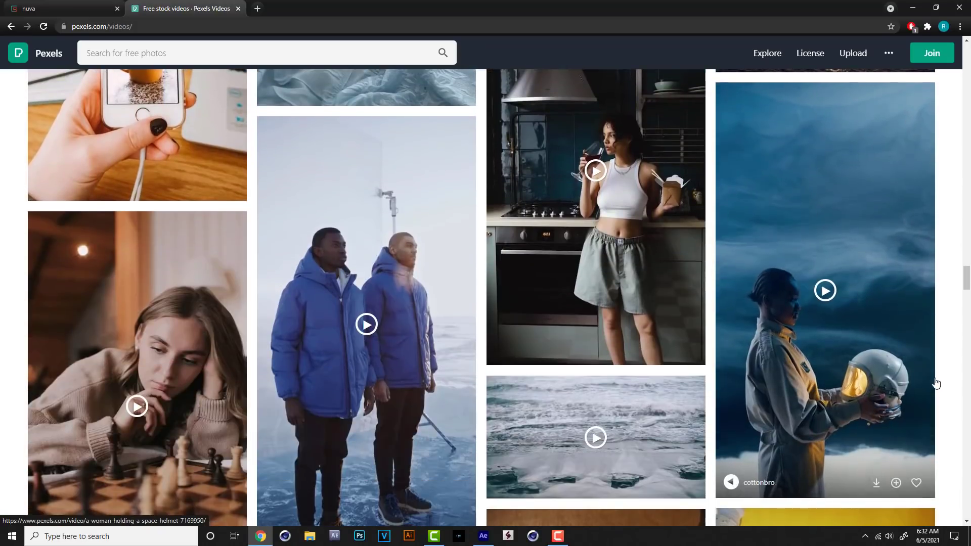
{"action": "scroll", "coordinate": [936, 382], "scroll_direction": "down", "scroll_amount": 9}
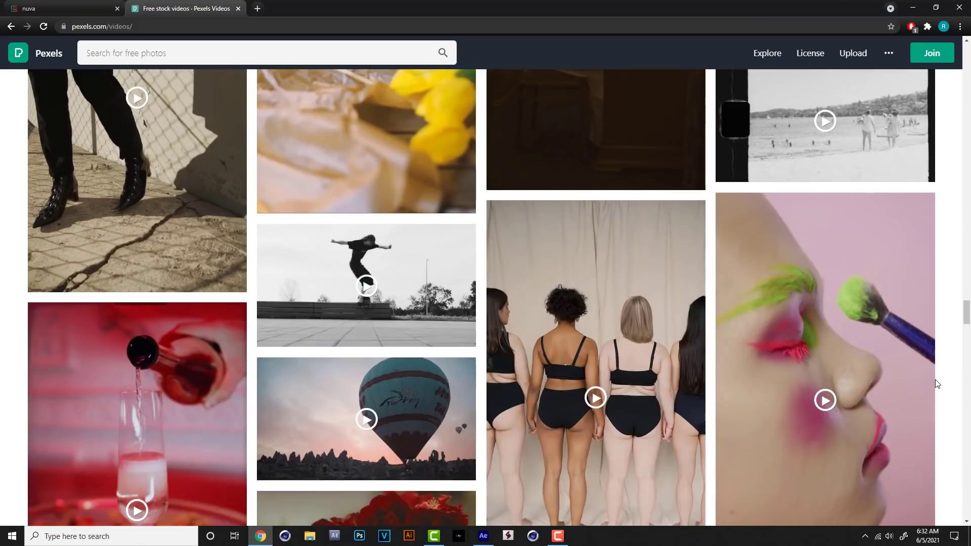
{"action": "scroll", "coordinate": [935, 383], "scroll_direction": "down", "scroll_amount": 16}
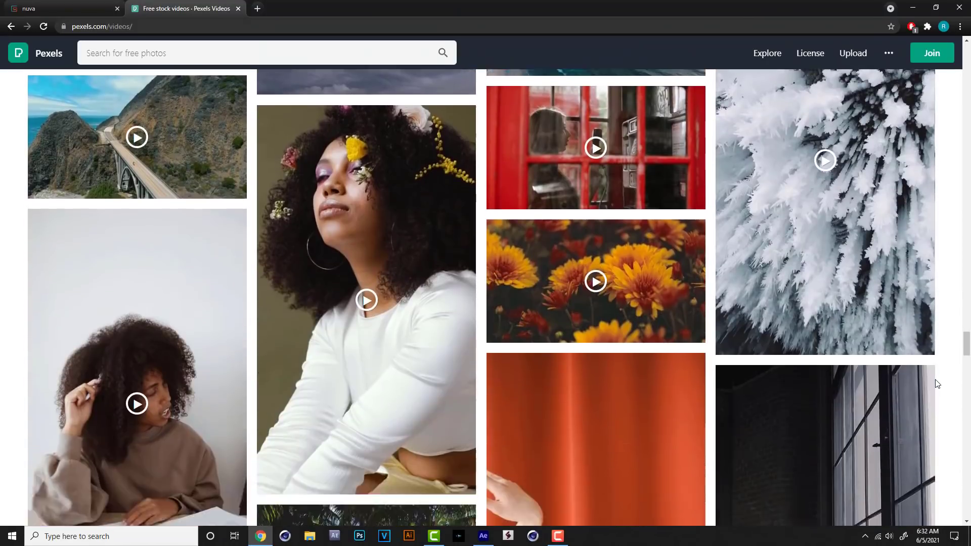
{"action": "scroll", "coordinate": [936, 383], "scroll_direction": "down", "scroll_amount": 5}
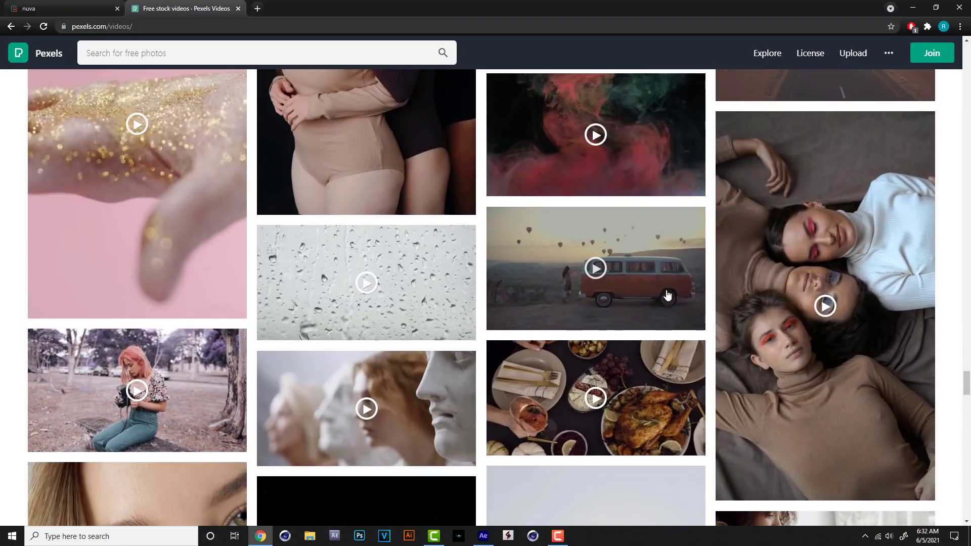
- Open the Pexels video of a woman walking towards a van with hot air balloons and download it for free
{"action": "mouse_move", "coordinate": [659, 293]}
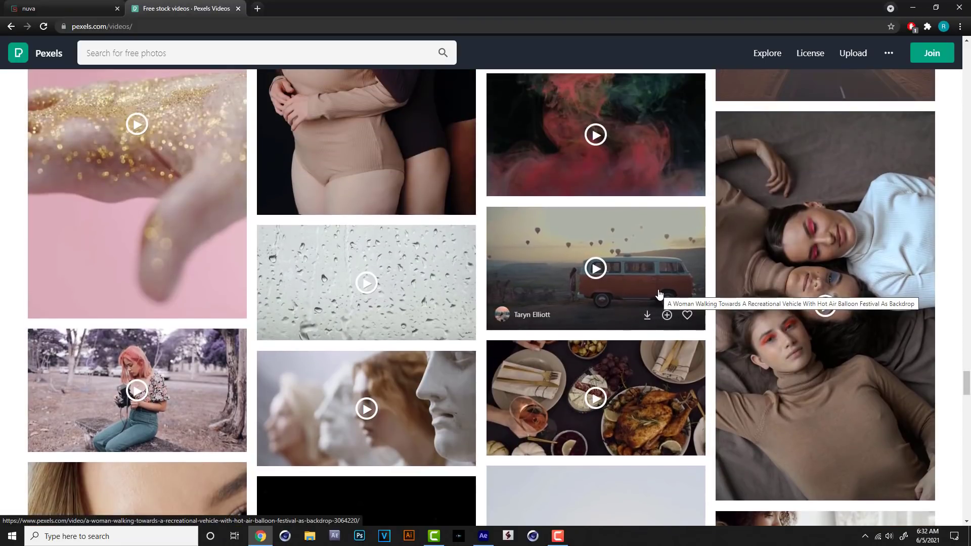
{"action": "left_click", "coordinate": [660, 287]}
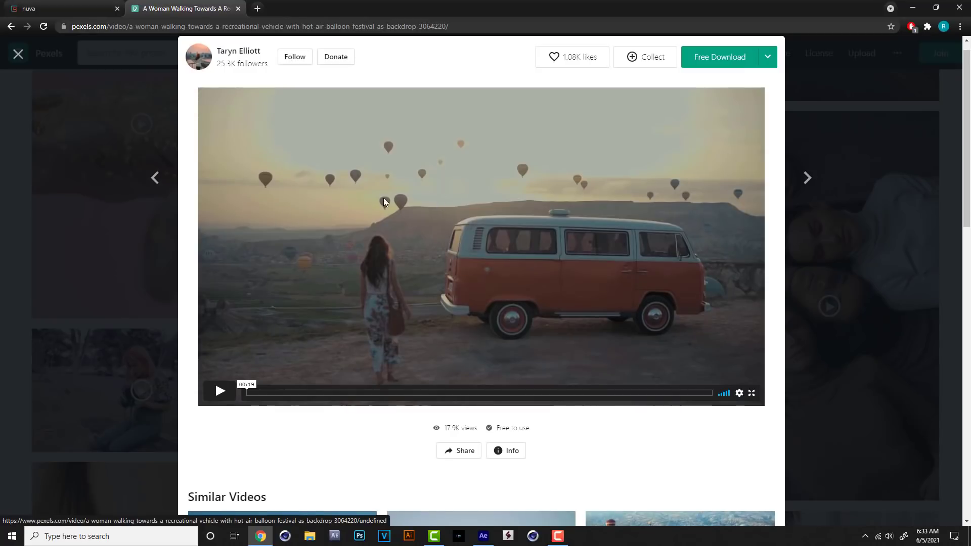
{"action": "left_click", "coordinate": [728, 63]}
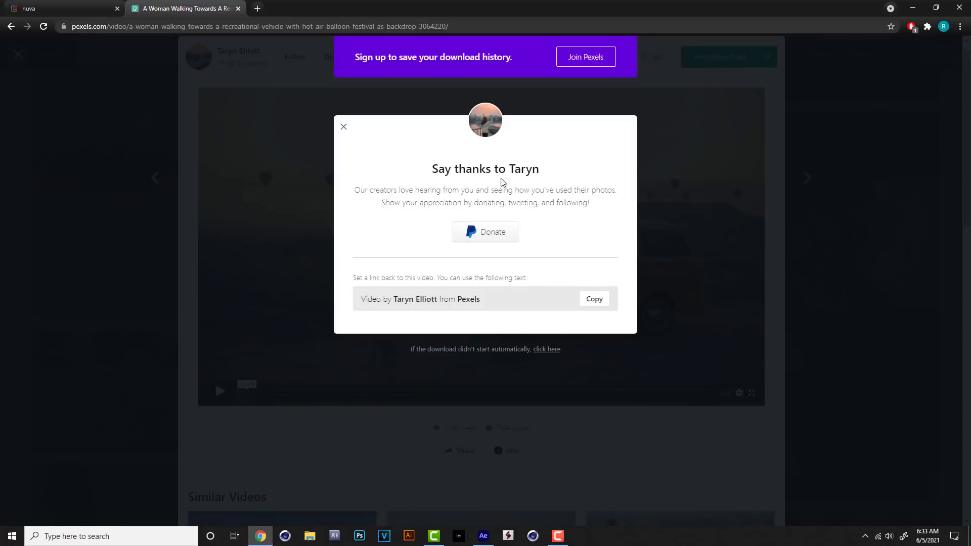
{"action": "left_click", "coordinate": [342, 127]}
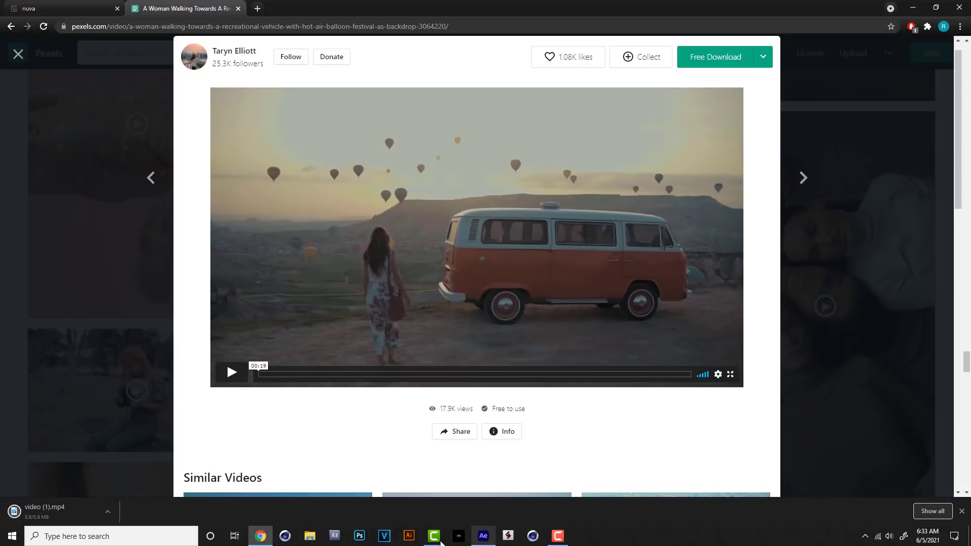
- Import the downloaded video (1).mp4 into the After Effects project and create a composition from it
{"action": "left_click", "coordinate": [310, 537]}
{"action": "left_click_drag", "start_coordinate": [461, 374], "coordinate": [74, 286]}
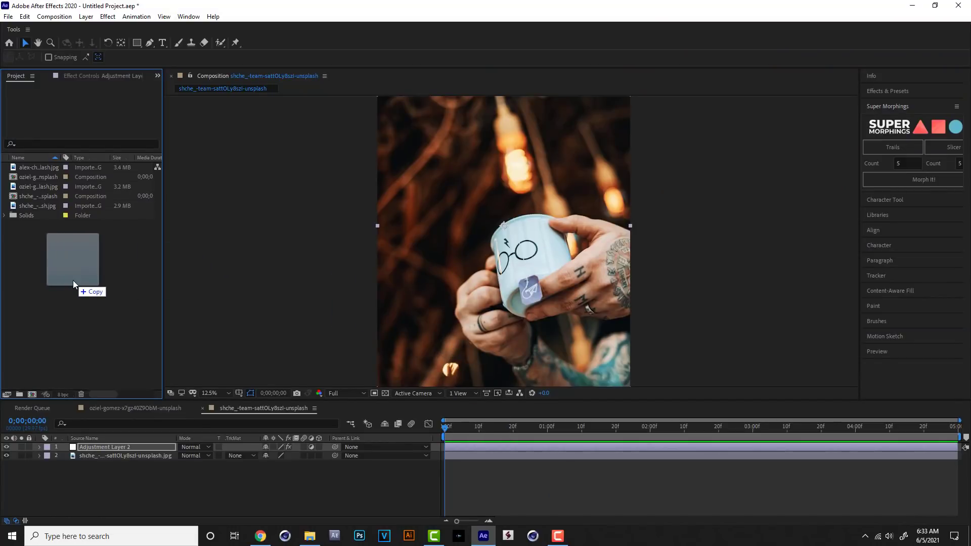
{"action": "left_click_drag", "start_coordinate": [30, 227], "coordinate": [33, 398]}
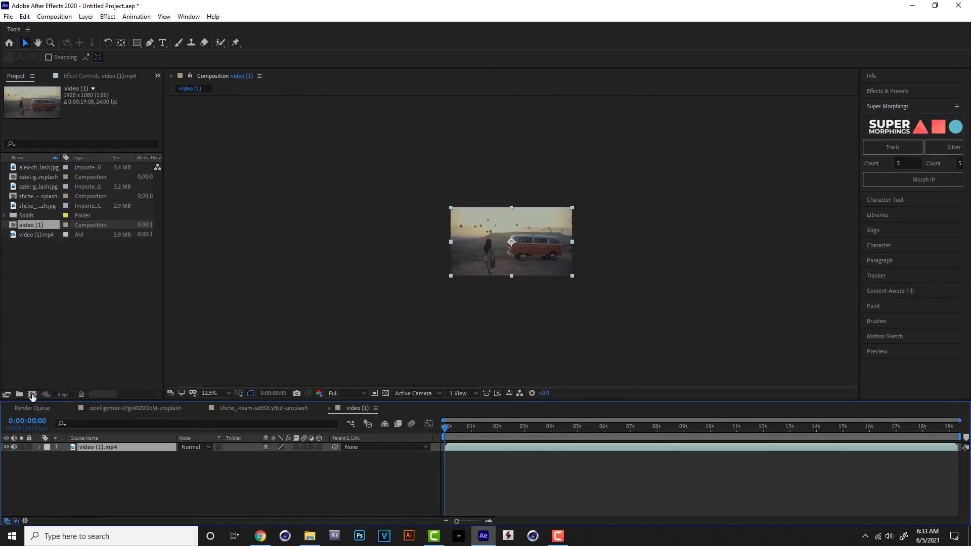
- Enlarge the composition preview to 50% and play the ungraded van footage up to about 0:00:05:18
{"action": "key", "text": "period"}
{"action": "key", "text": "period"}
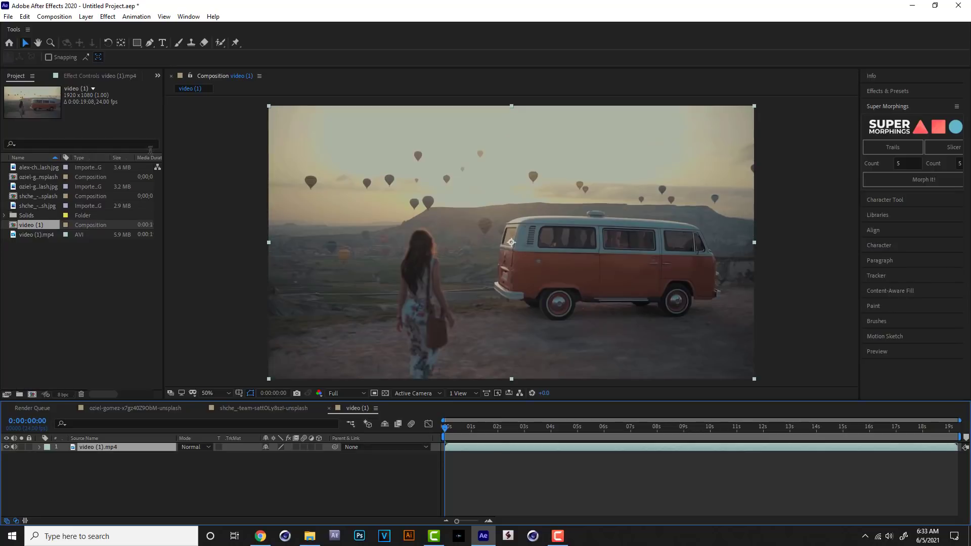
{"action": "key", "text": "space"}
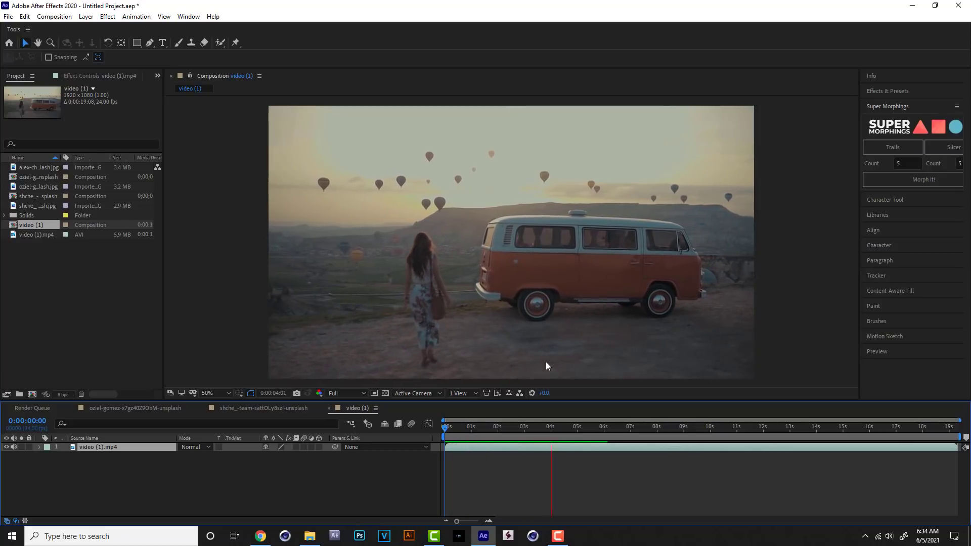
{"action": "key", "text": "space"}
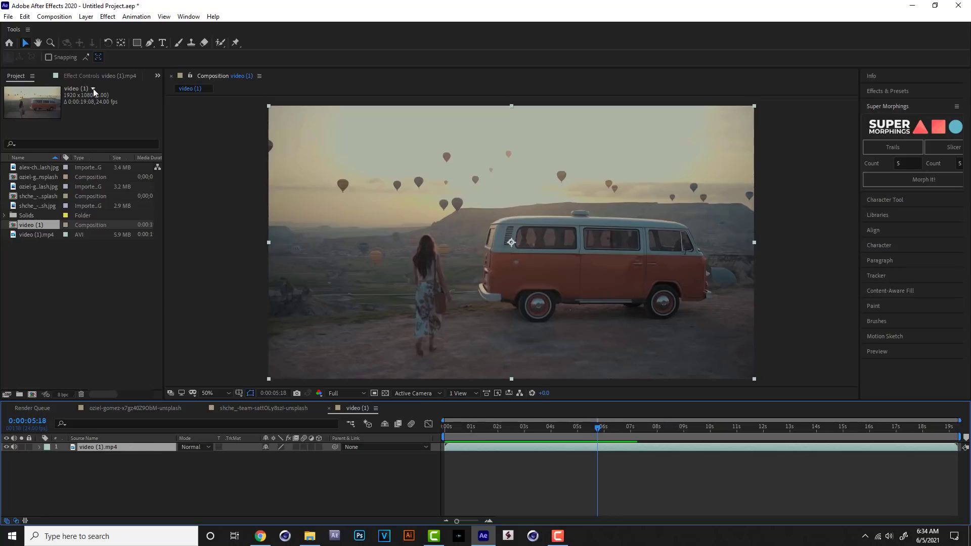
- Add an adjustment layer above the van video
{"action": "left_click", "coordinate": [86, 17]}
{"action": "mouse_move", "coordinate": [221, 32]}
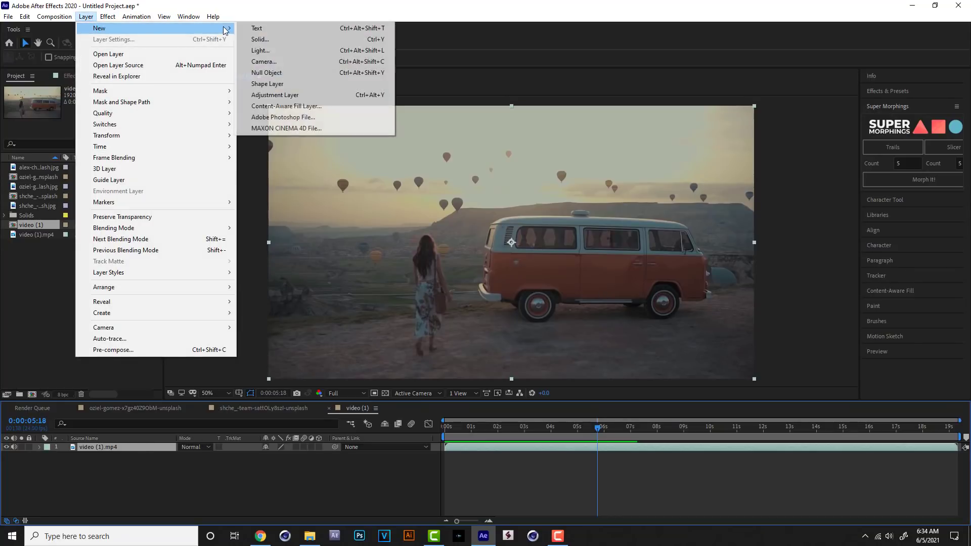
{"action": "left_click", "coordinate": [299, 95]}
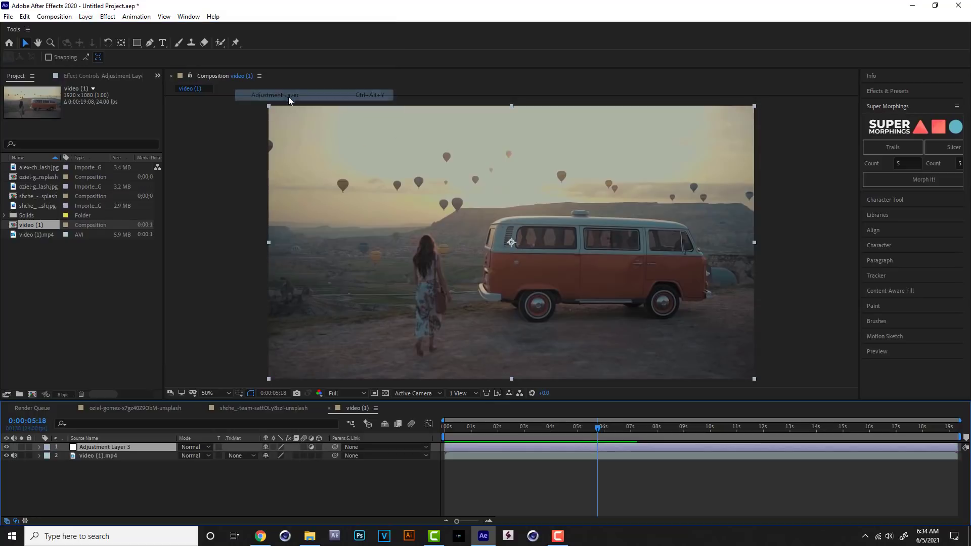
- Apply the Apply Color LUT effect with Nuva color master.cube to the van video's adjustment layer, and enlarge the timeline area slightly
{"action": "left_click", "coordinate": [107, 17]}
{"action": "left_click", "coordinate": [125, 40]}
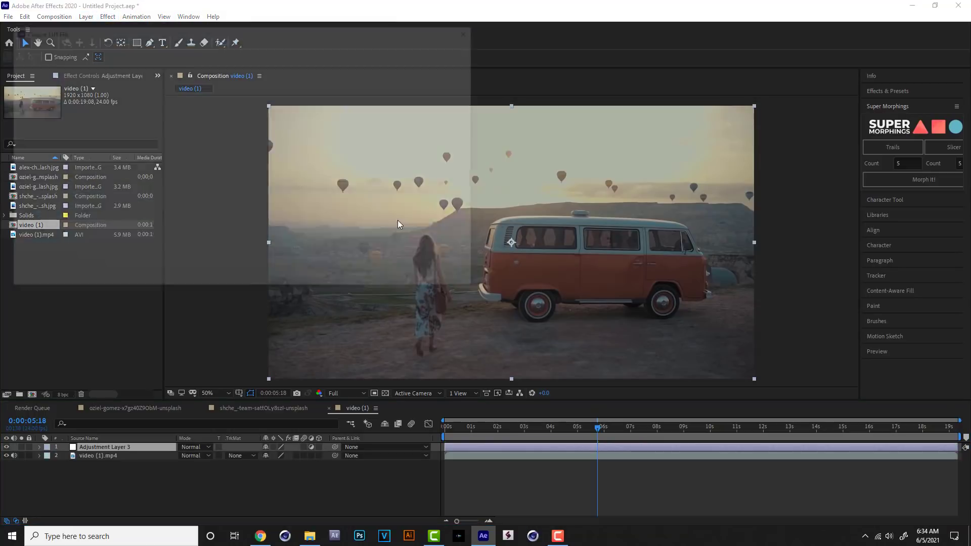
{"action": "left_click", "coordinate": [143, 123]}
{"action": "left_click", "coordinate": [398, 278]}
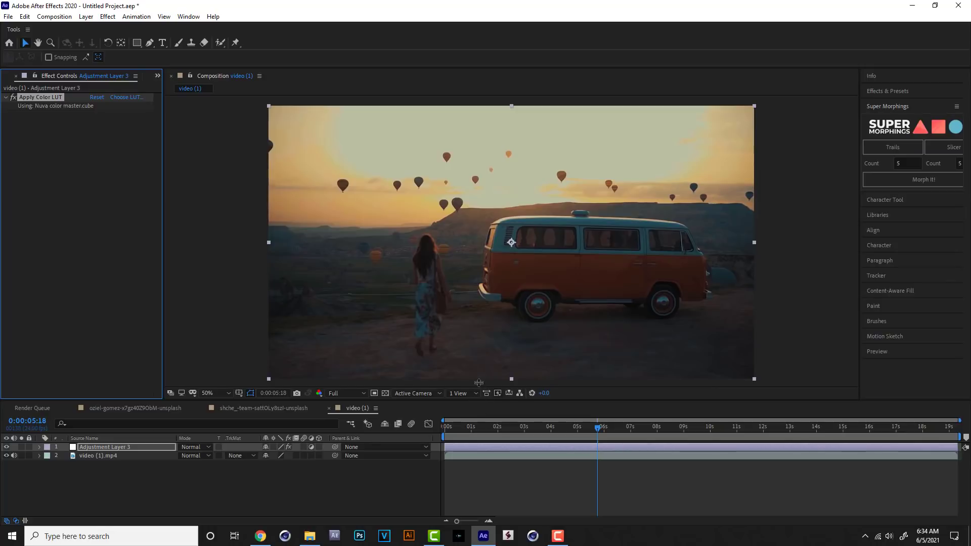
{"action": "left_click_drag", "start_coordinate": [479, 383], "coordinate": [479, 378]}
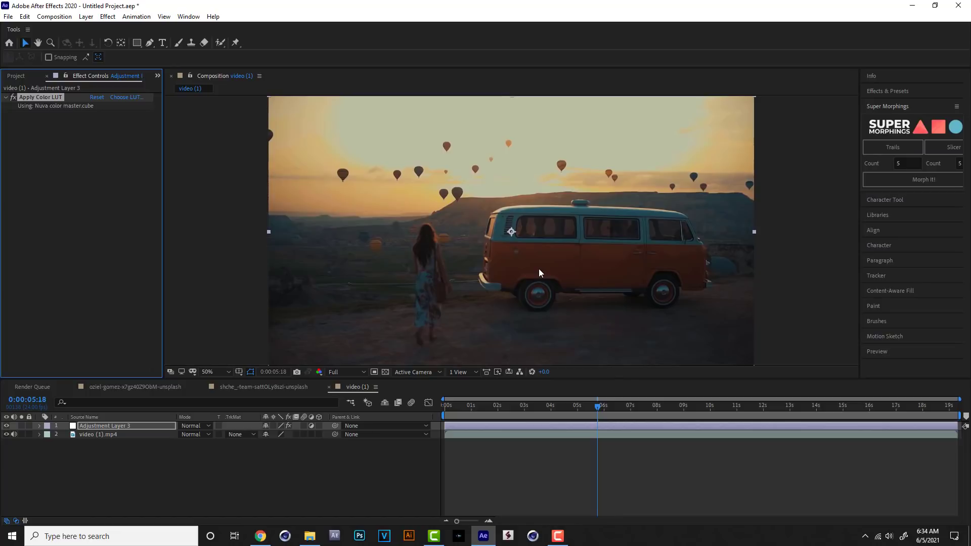
- Apply the Curves effect from the Color Correction group to the video (1).mp4 layer
{"action": "left_click", "coordinate": [105, 436]}
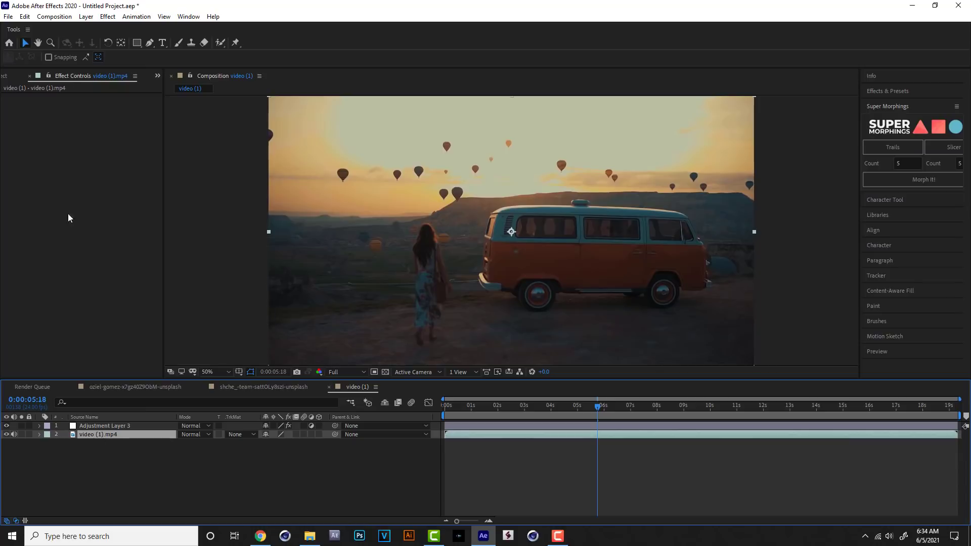
{"action": "left_click", "coordinate": [108, 16]}
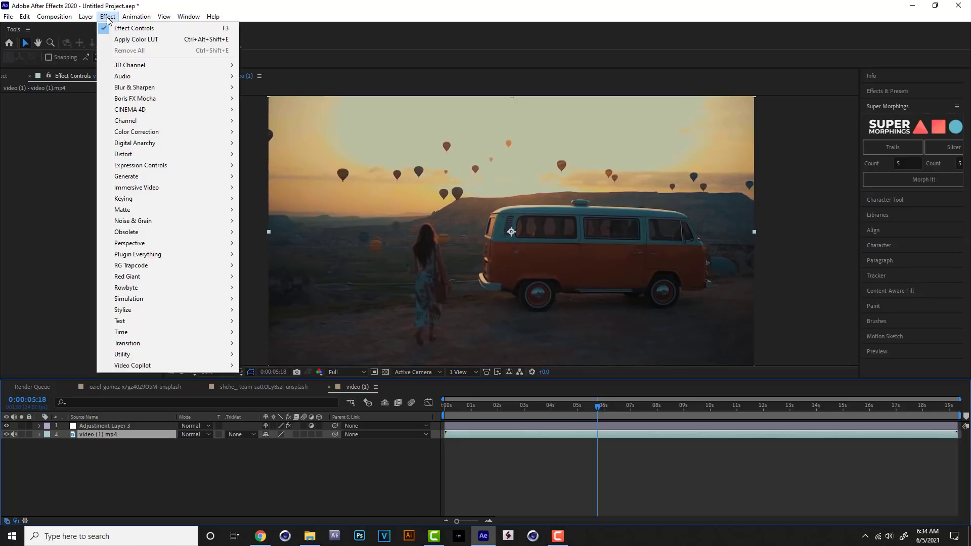
{"action": "mouse_move", "coordinate": [230, 137]}
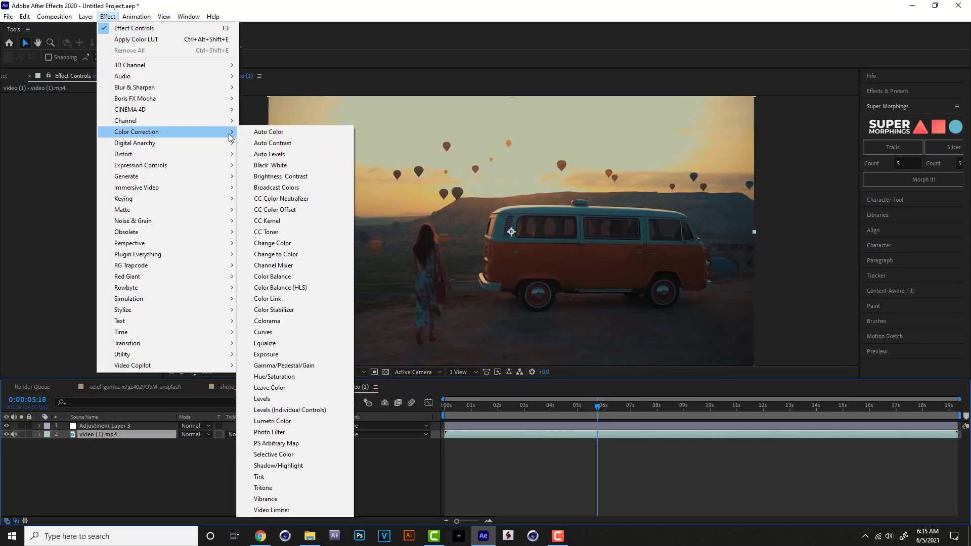
{"action": "left_click", "coordinate": [290, 334]}
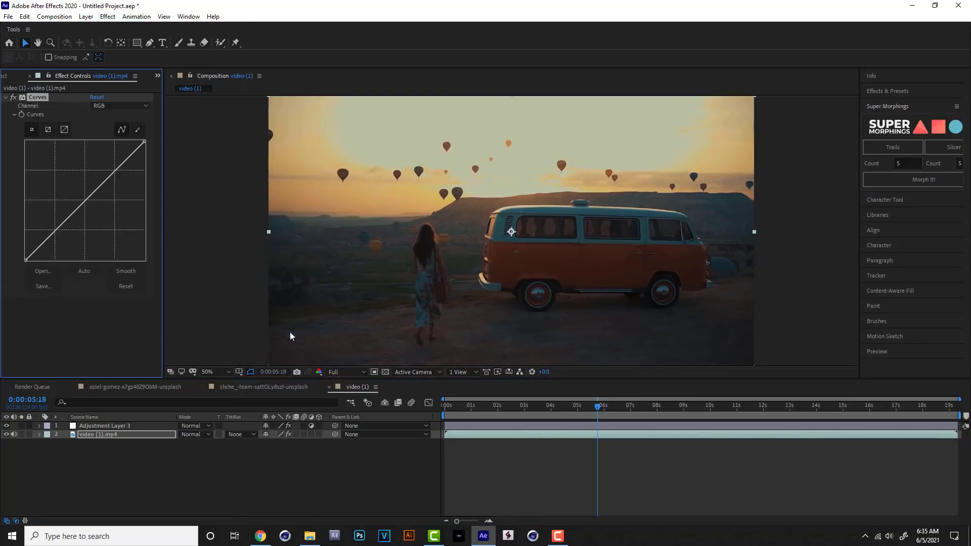
- Brighten the van video by raising the midpoint of its RGB curve moderately above the diagonal
{"action": "left_click", "coordinate": [143, 107]}
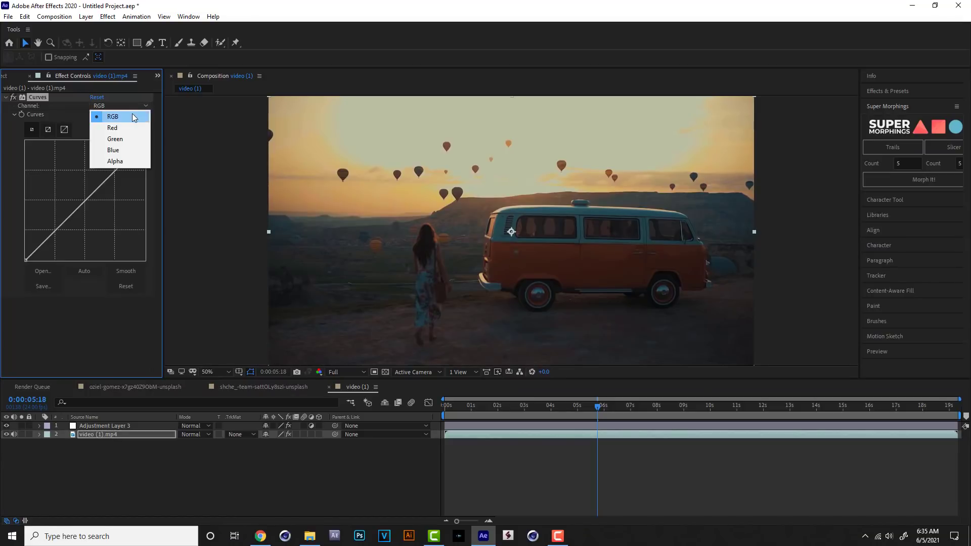
{"action": "left_click", "coordinate": [134, 117]}
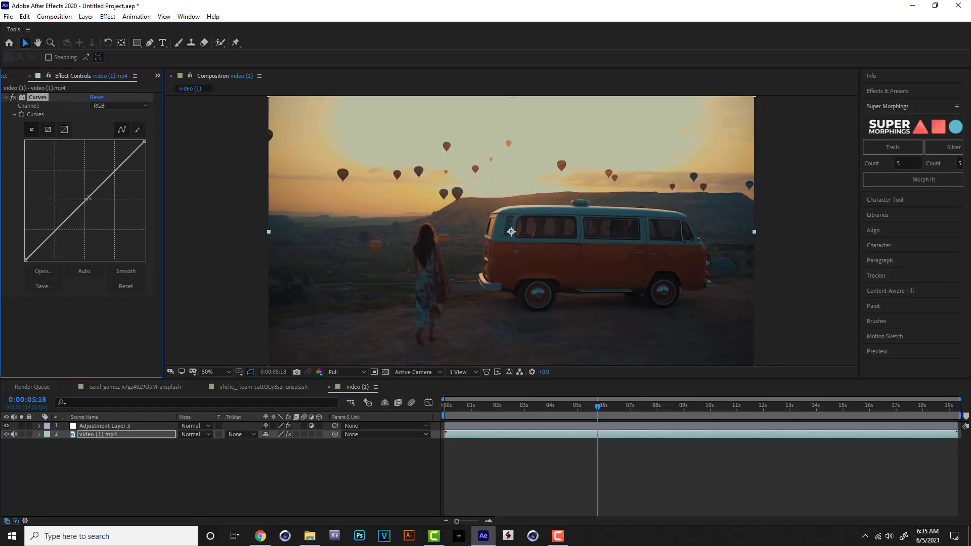
{"action": "left_click_drag", "start_coordinate": [86, 199], "coordinate": [85, 190]}
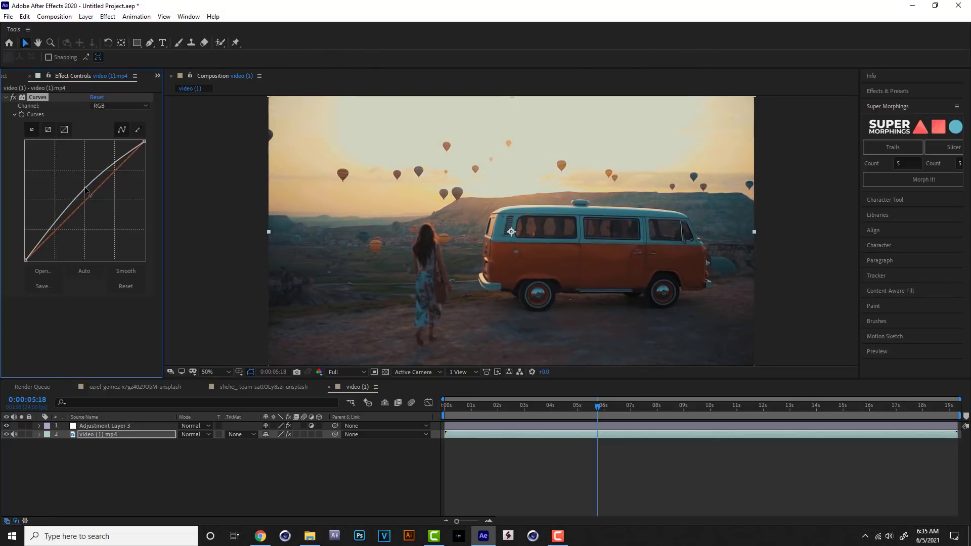
{"action": "left_click_drag", "start_coordinate": [85, 189], "coordinate": [87, 183]}
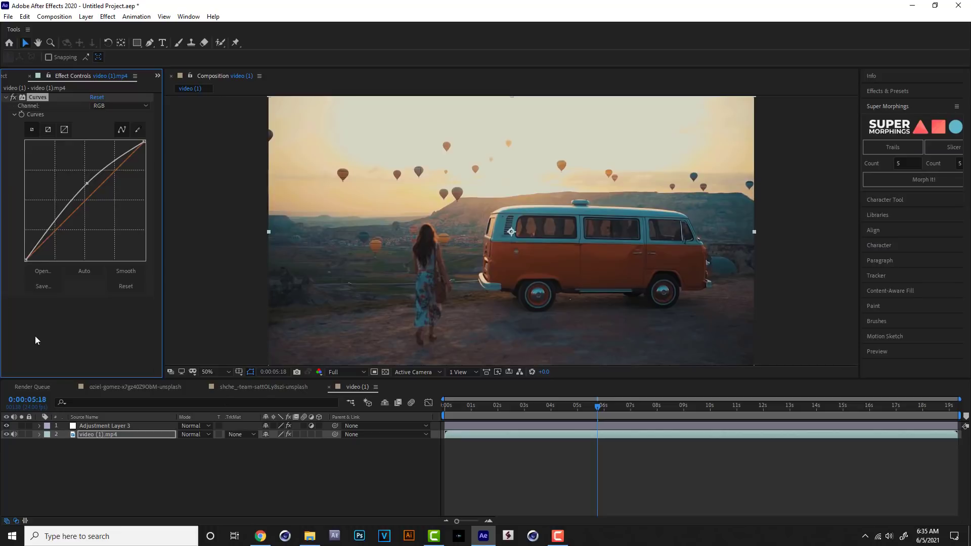
- Compare the van footage before and after grading by toggling its Curves effect and the LUT adjustment layer off and on
{"action": "left_click", "coordinate": [14, 98]}
{"action": "left_click", "coordinate": [14, 98]}
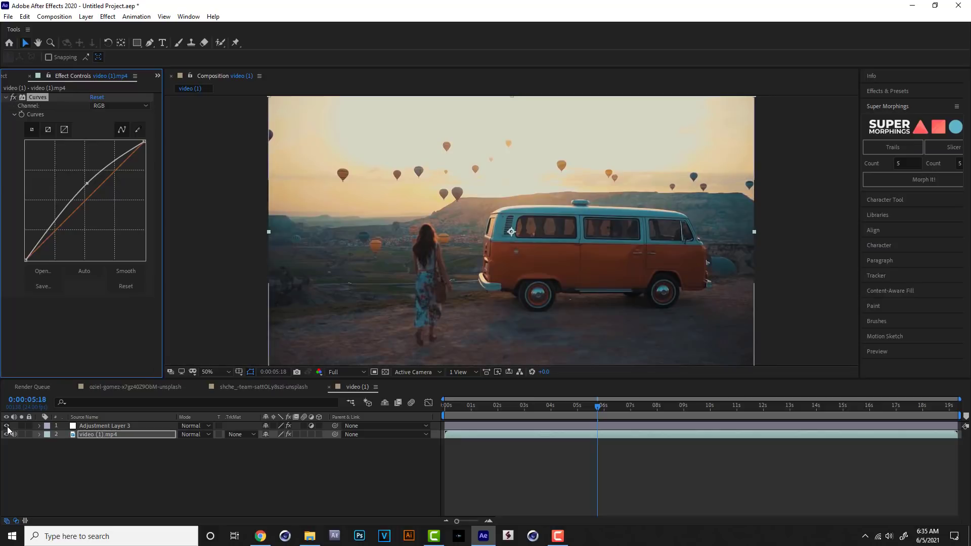
{"action": "left_click", "coordinate": [14, 98]}
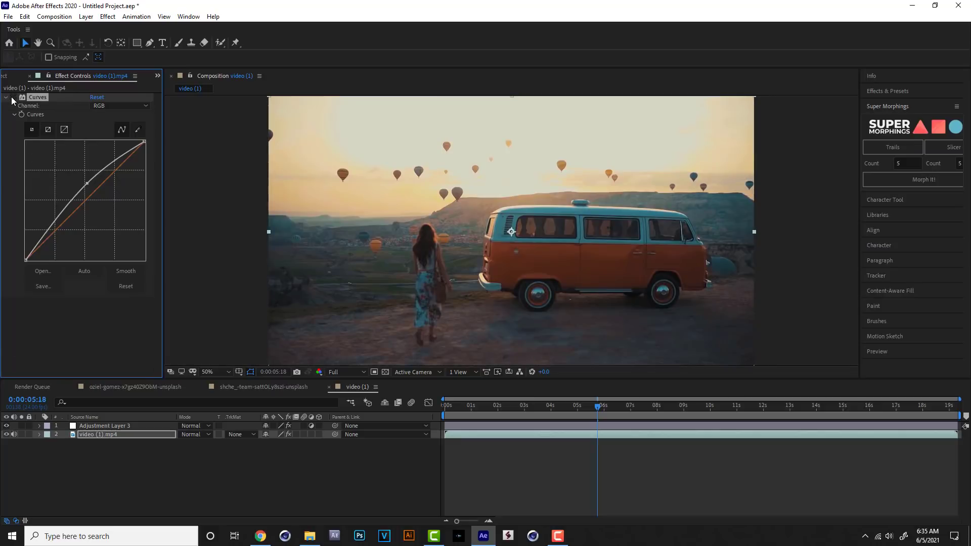
{"action": "left_click", "coordinate": [7, 426]}
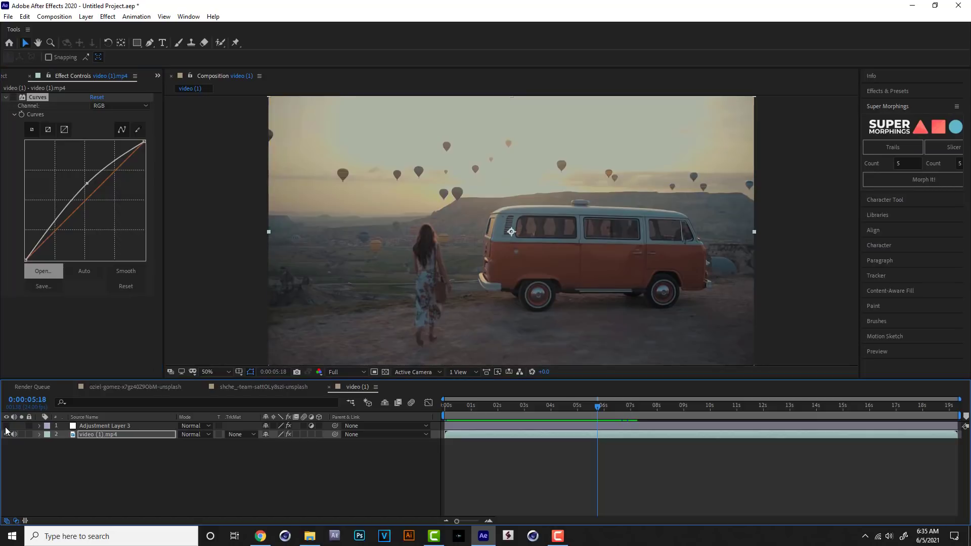
{"action": "left_click", "coordinate": [6, 426]}
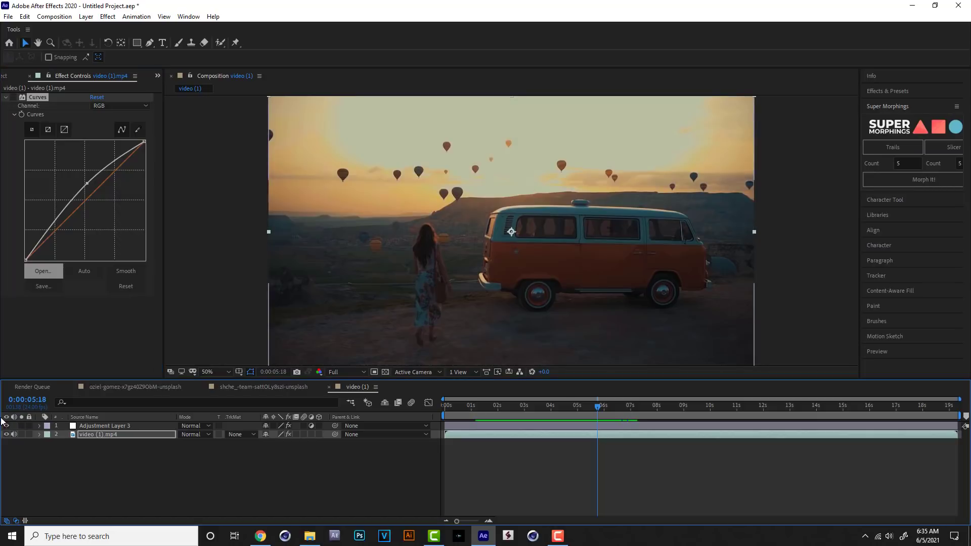
{"action": "left_click", "coordinate": [13, 98]}
- Play the graded van footage up to 0:00:06:23, end the work area there and preview that range from the start
{"action": "key", "text": "space"}
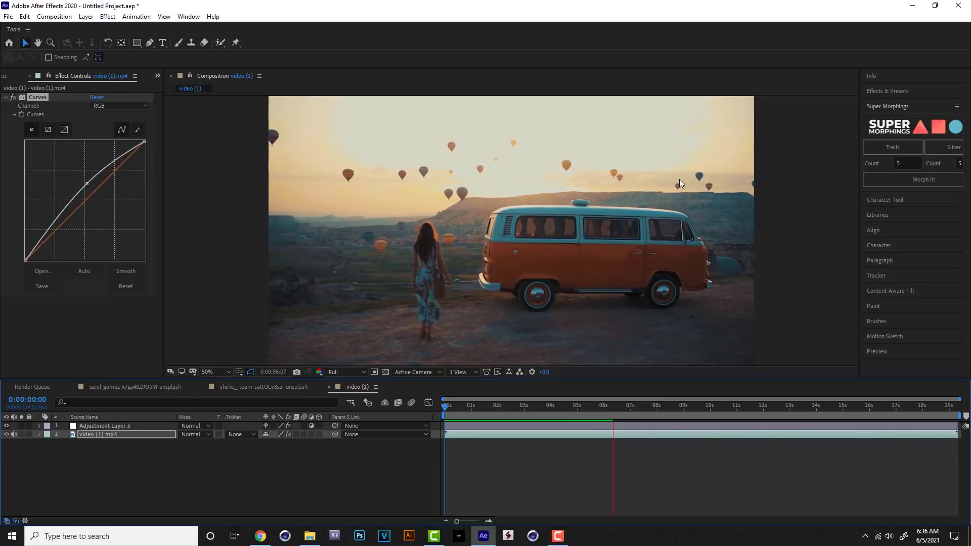
{"action": "key", "text": "space"}
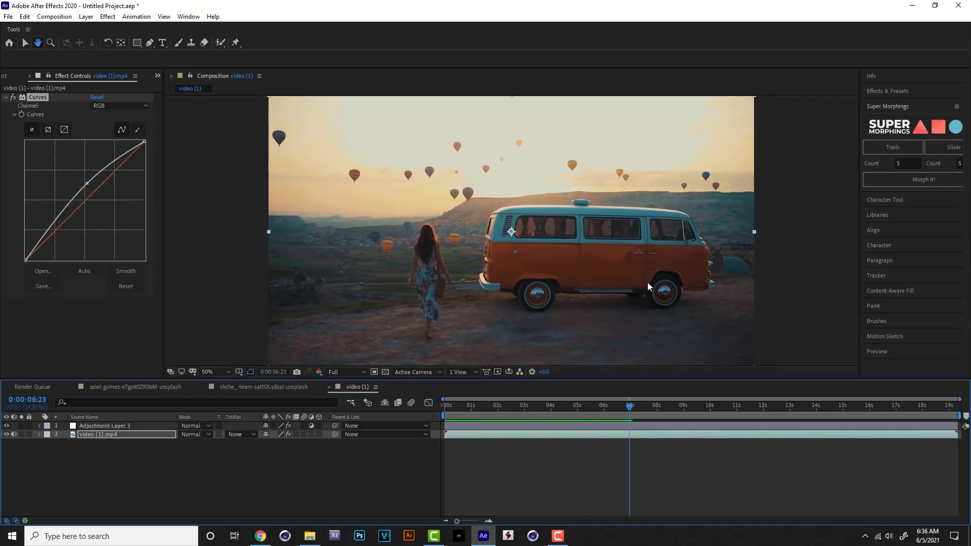
{"action": "key", "text": "n"}
{"action": "key", "text": "space"}
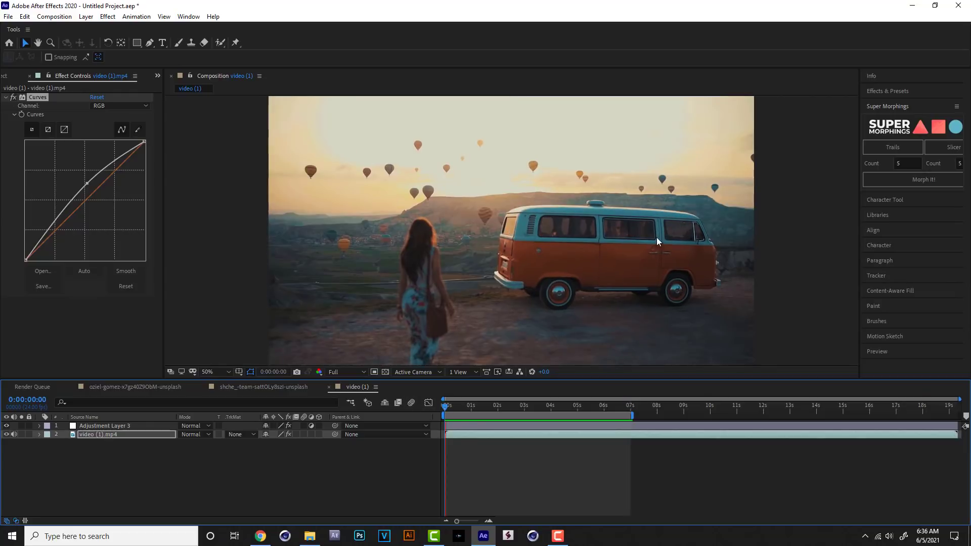